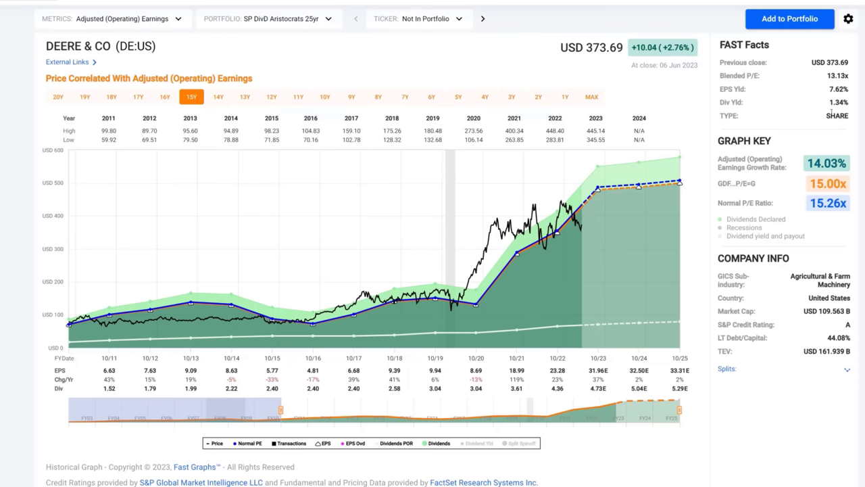
# Set Deere's timeframe to MAX and review its Dividend Cash Flow table and performance results against SPY.
pyautogui.moveTo(852, 122)
pyautogui.click(591, 98)
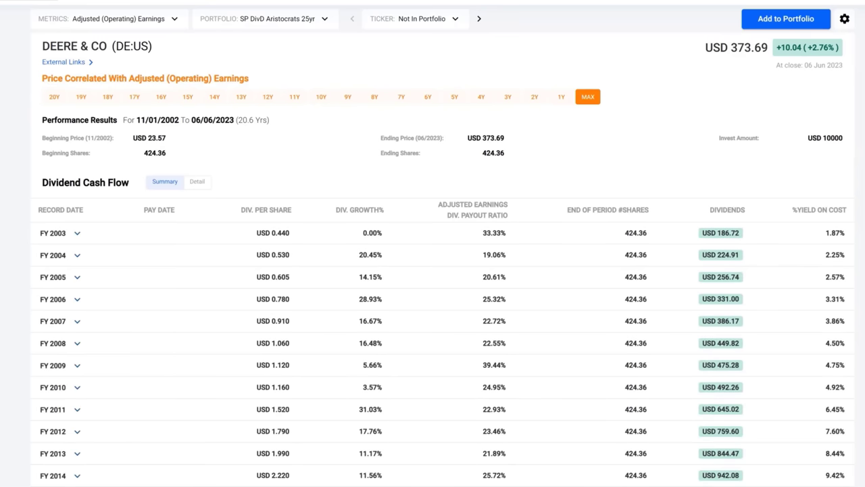
pyautogui.scroll(-1, 666, 270)
pyautogui.scroll(-3, 443, 245)
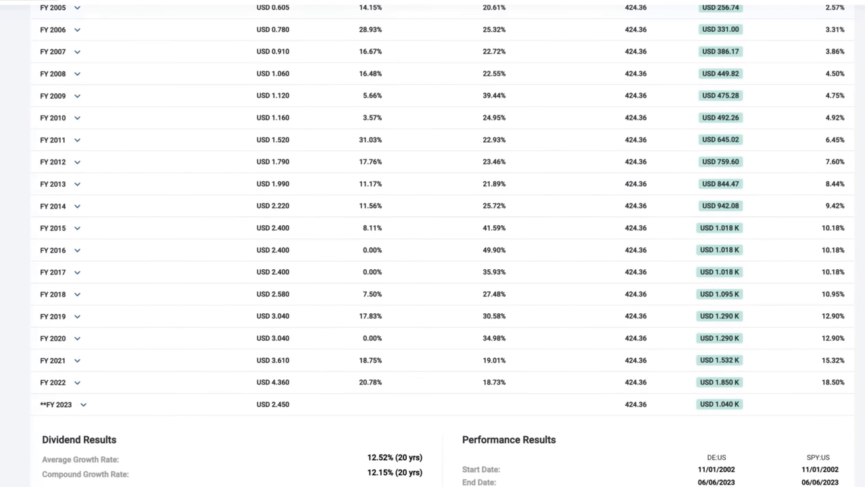
pyautogui.scroll(-2, 442, 245)
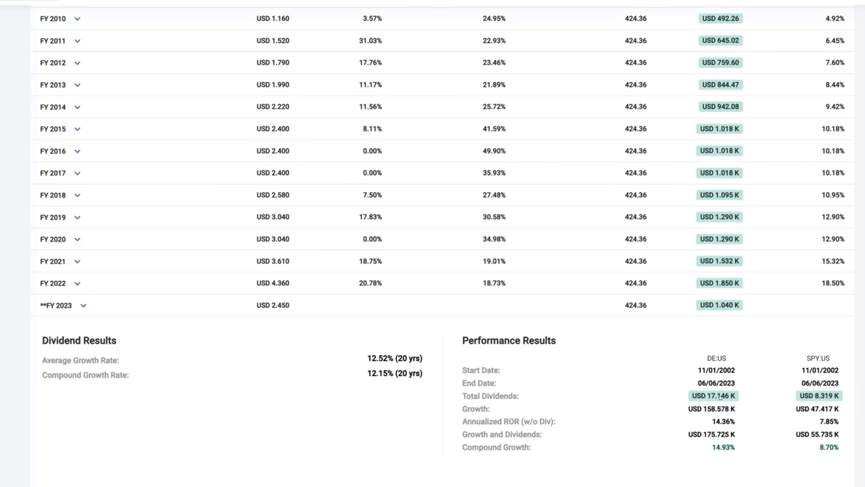
pyautogui.scroll(5, 391, 225)
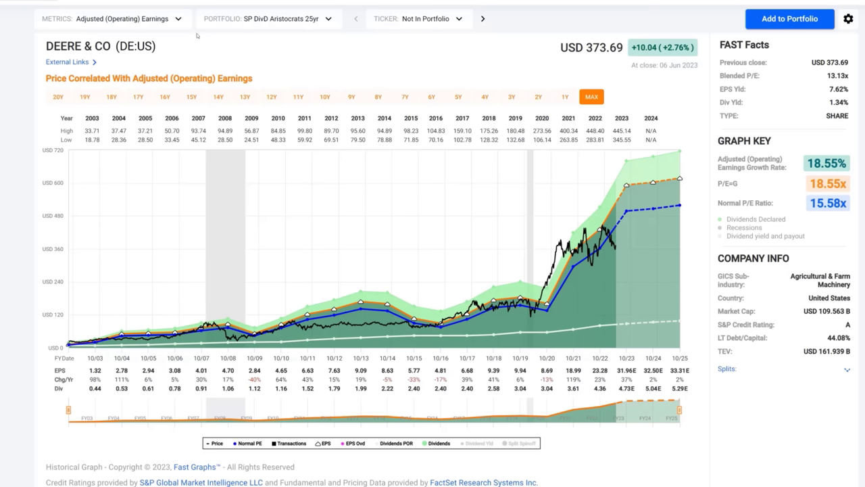
# Correlate Deere's price with Operating Cash Flow (OCF,FFO) over 15 years, followed by Free Cash Flow to Equity (FCFE,AFFO).
pyautogui.click(175, 30)
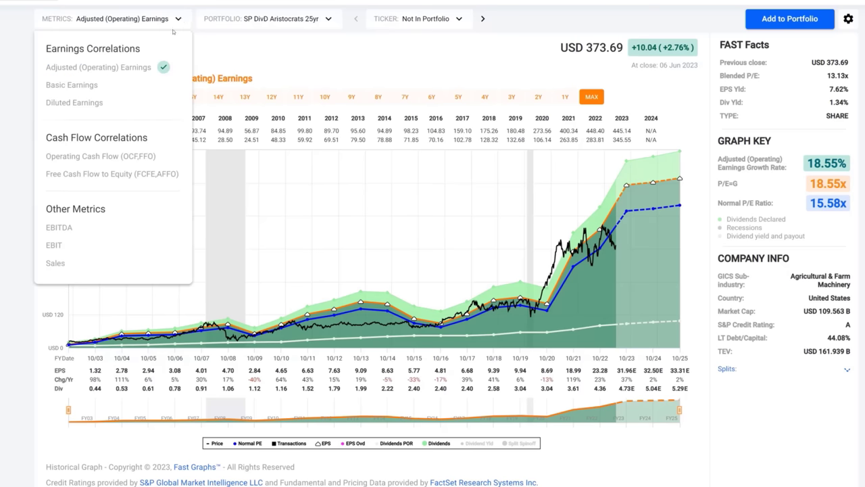
pyautogui.click(108, 157)
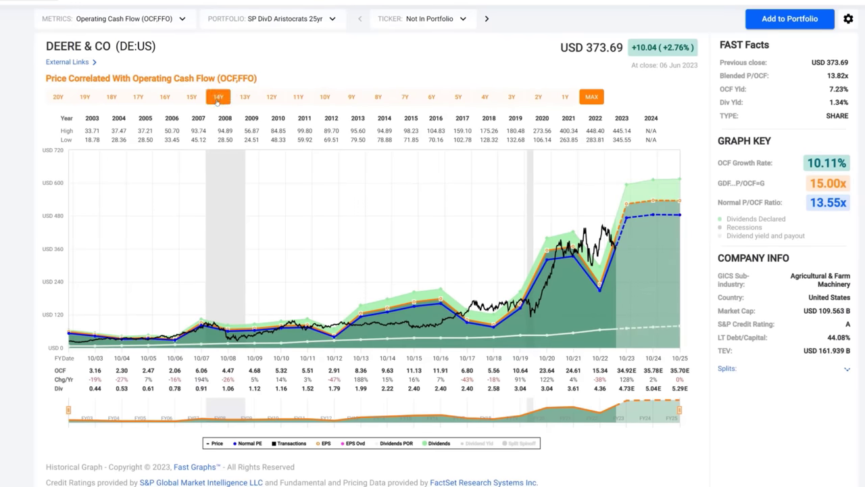
pyautogui.click(192, 96)
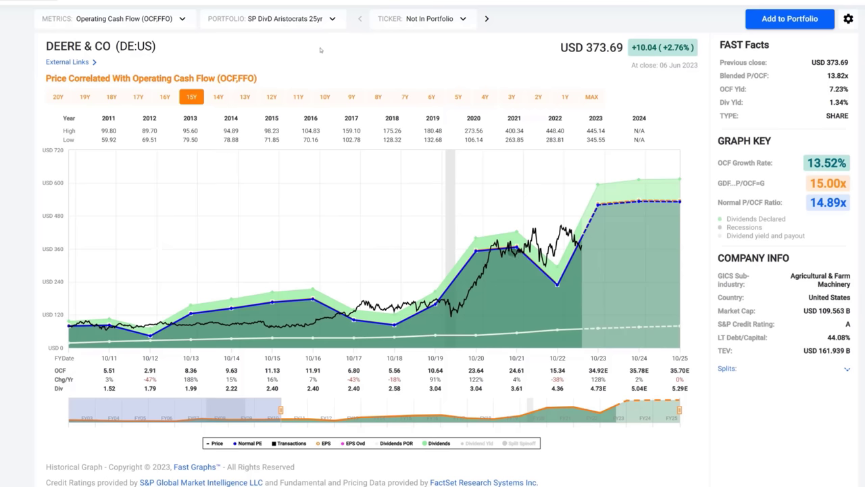
pyautogui.click(136, 19)
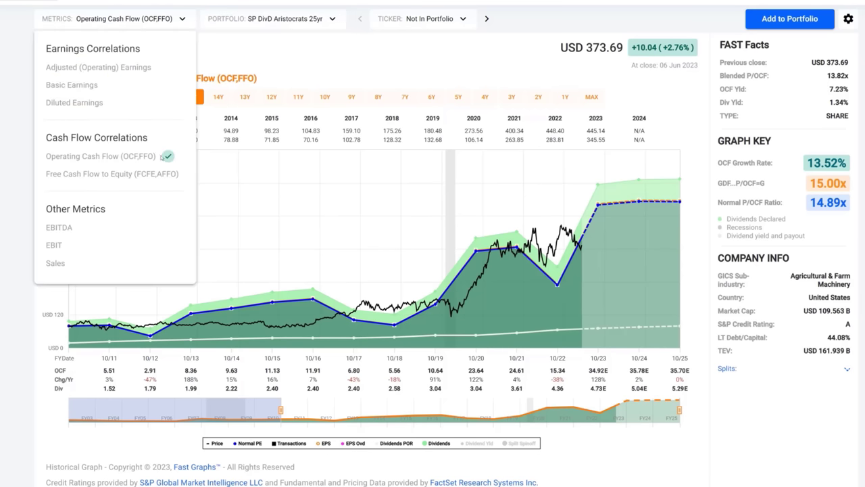
pyautogui.click(144, 180)
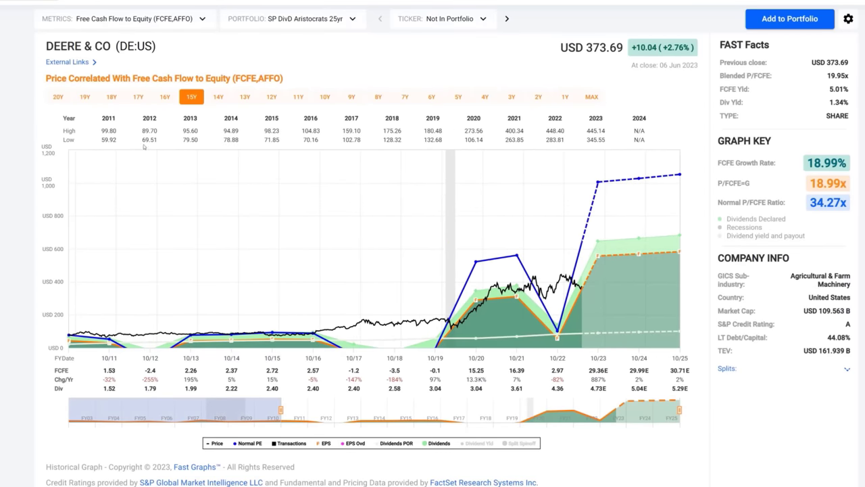
# Switch Deere's price correlation to EBITDA, followed by Sales.
pyautogui.click(202, 21)
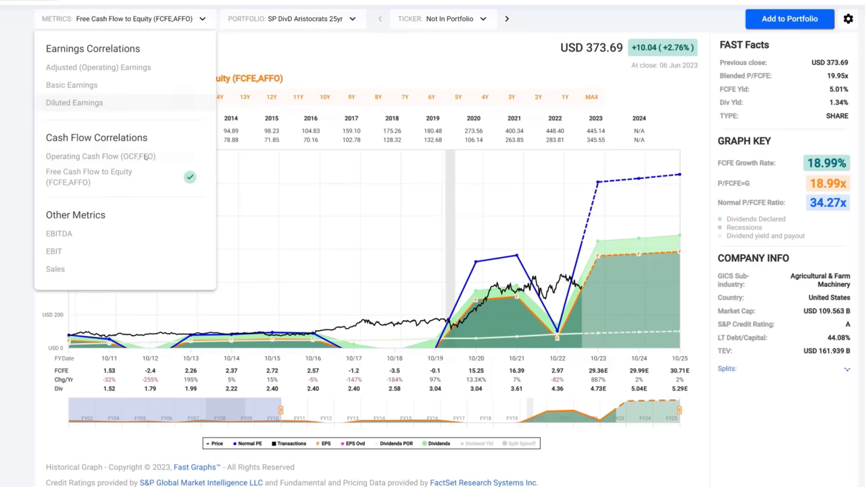
pyautogui.click(94, 237)
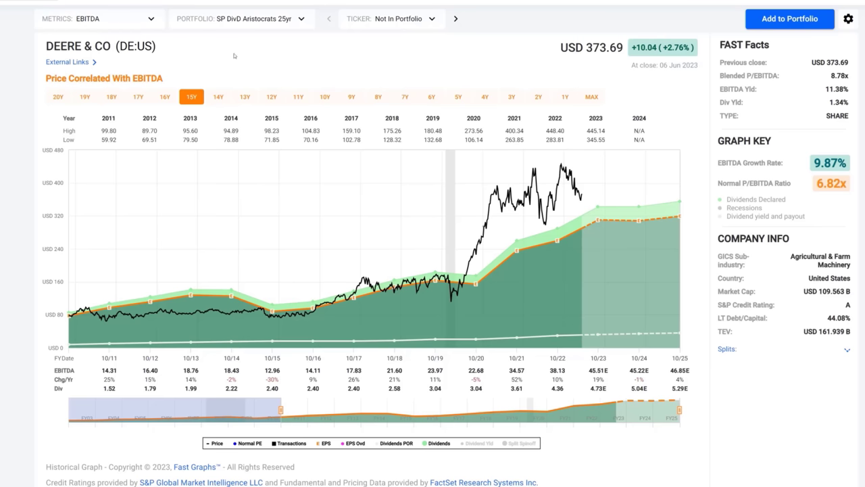
pyautogui.click(151, 20)
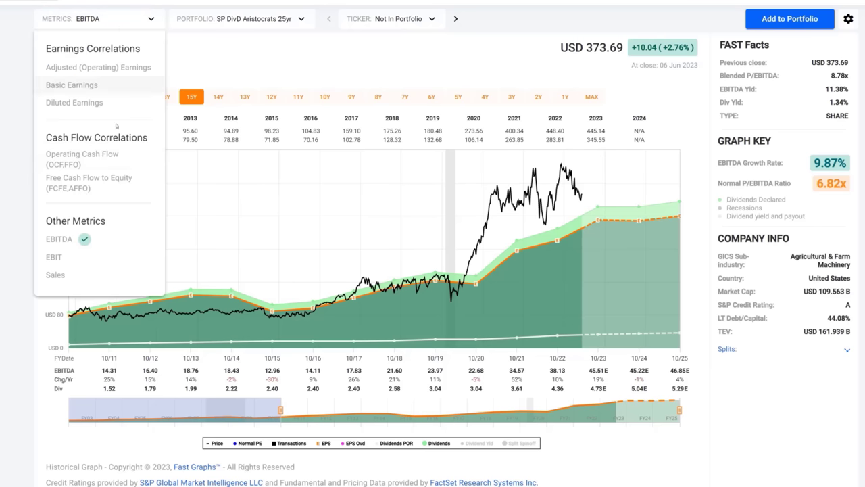
pyautogui.click(57, 275)
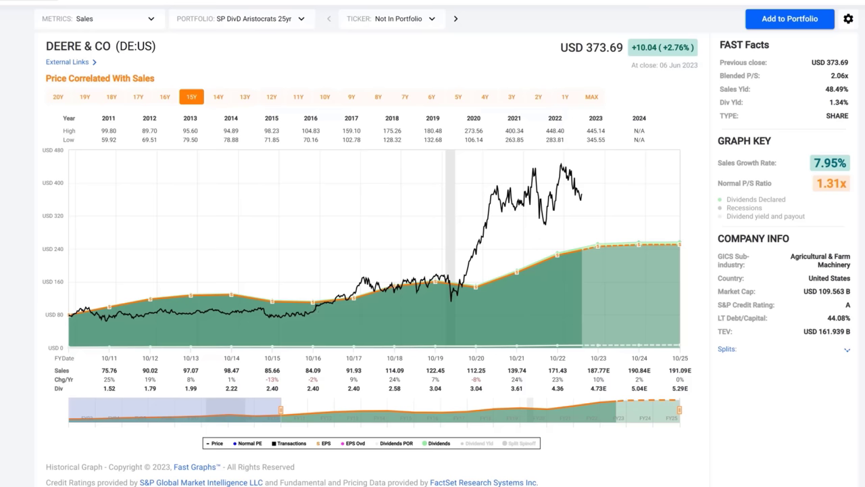
# Search the companies for "cat" and load Caterpillar Inc.
pyautogui.press('/')
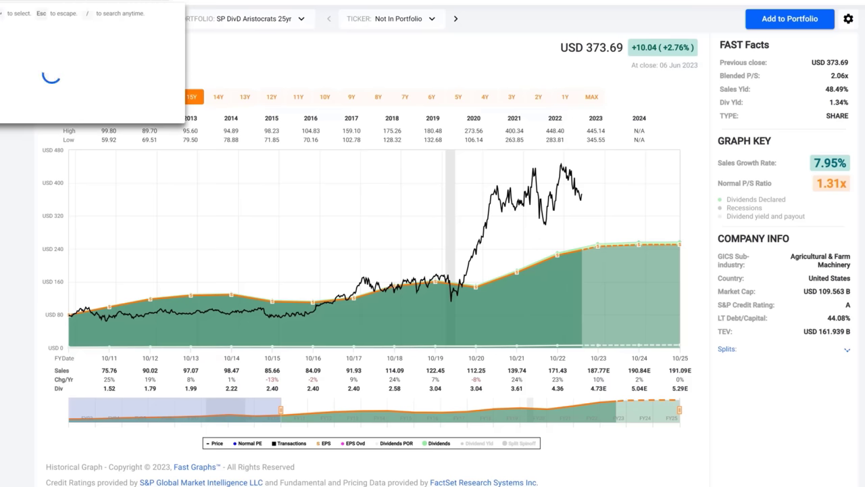
pyautogui.write('cat')
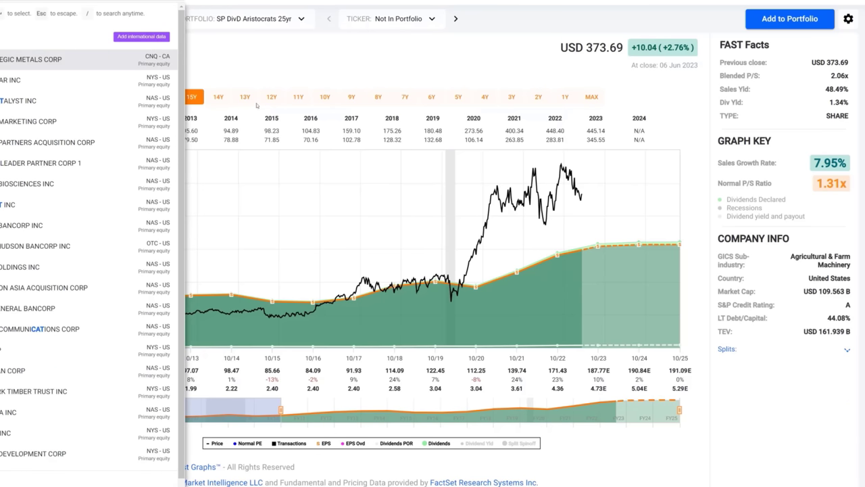
pyautogui.click(40, 80)
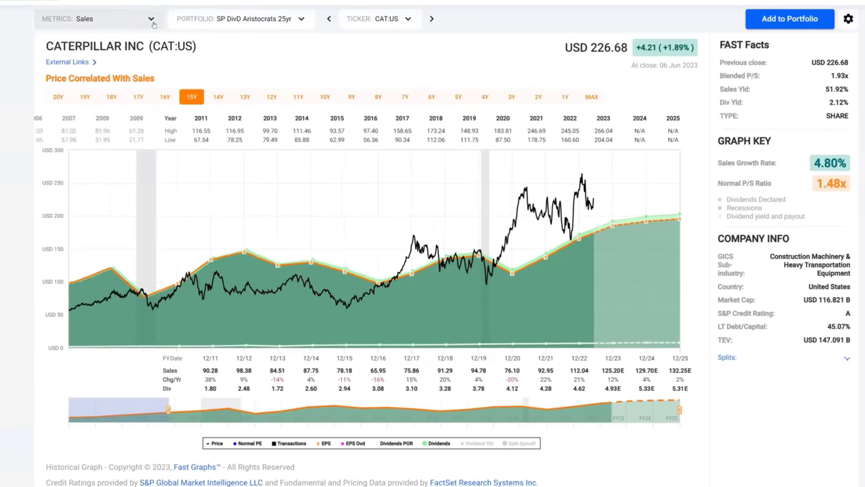
# Correlate Caterpillar's price with Adjusted (Operating) Earnings over the MAX timeframe.
pyautogui.click(150, 20)
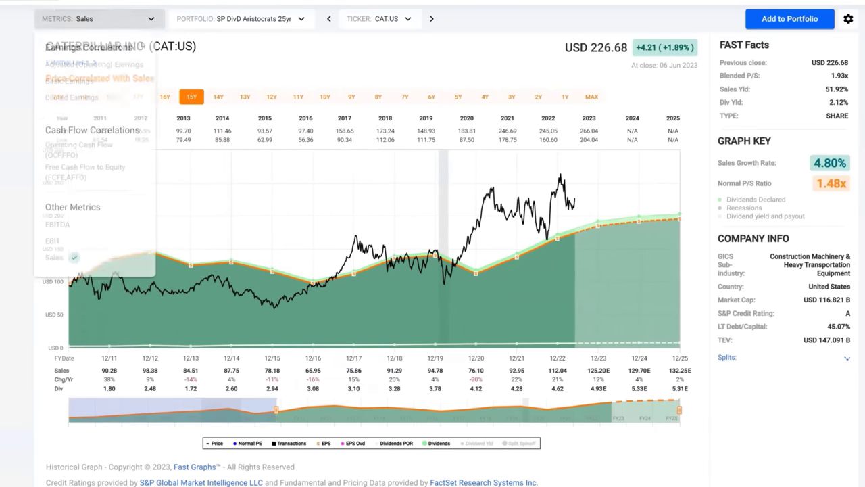
pyautogui.click(131, 71)
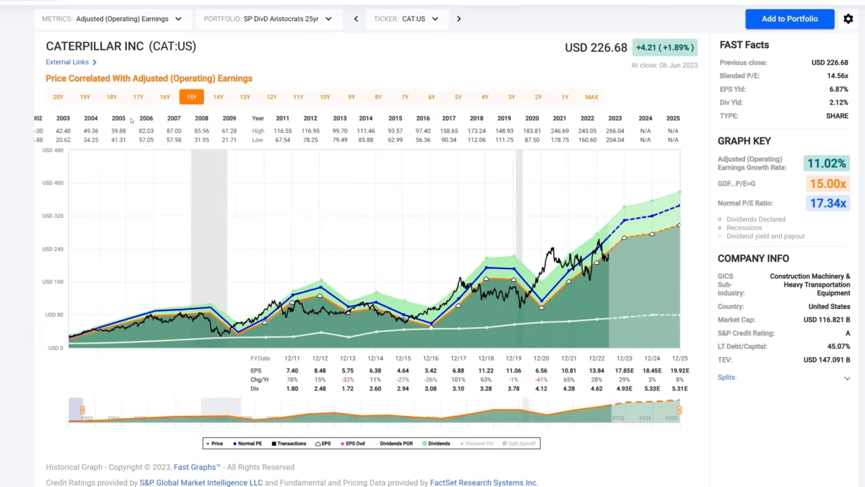
pyautogui.click(595, 98)
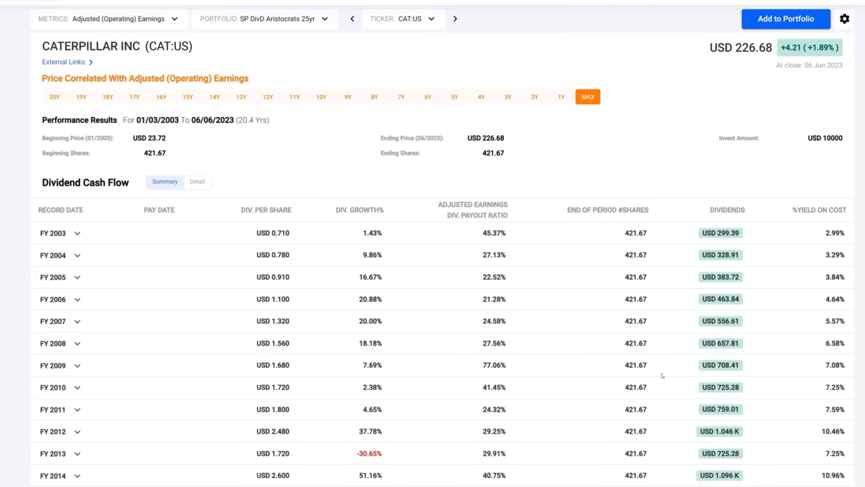
# Expand the FY 2012 and FY 2013 rows of Caterpillar's Dividend Cash Flow table to inspect the individual payments.
pyautogui.scroll(-2, 661, 375)
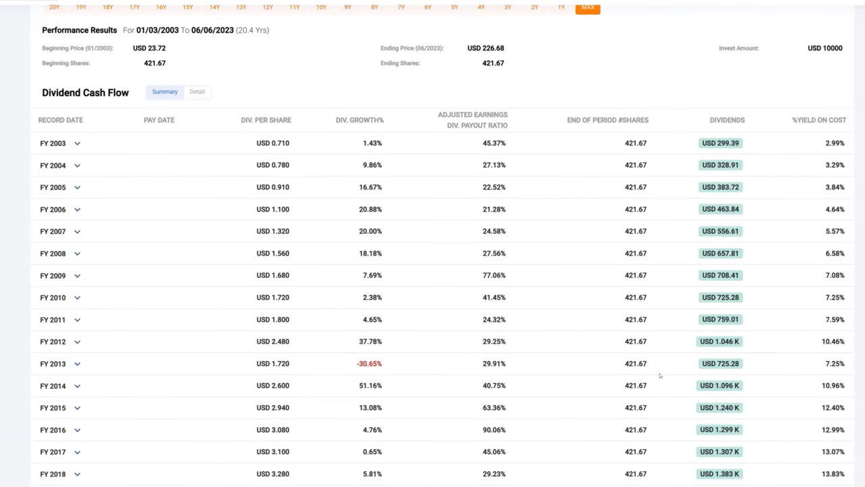
pyautogui.click(76, 343)
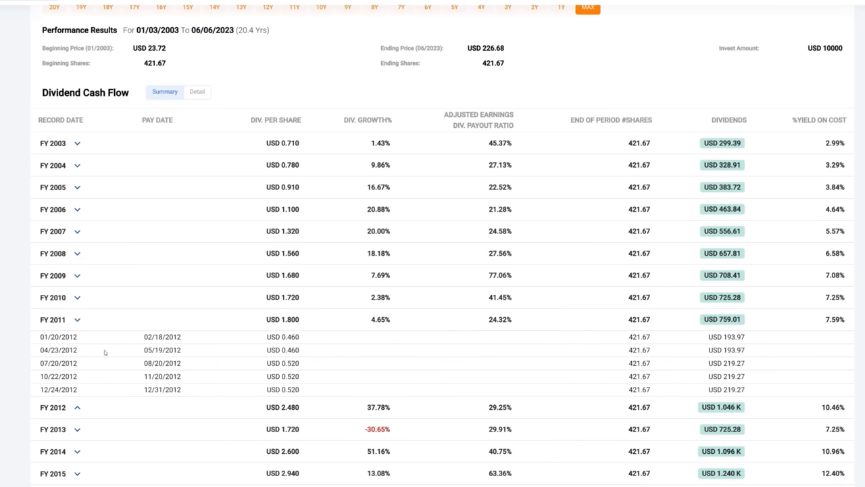
pyautogui.click(77, 428)
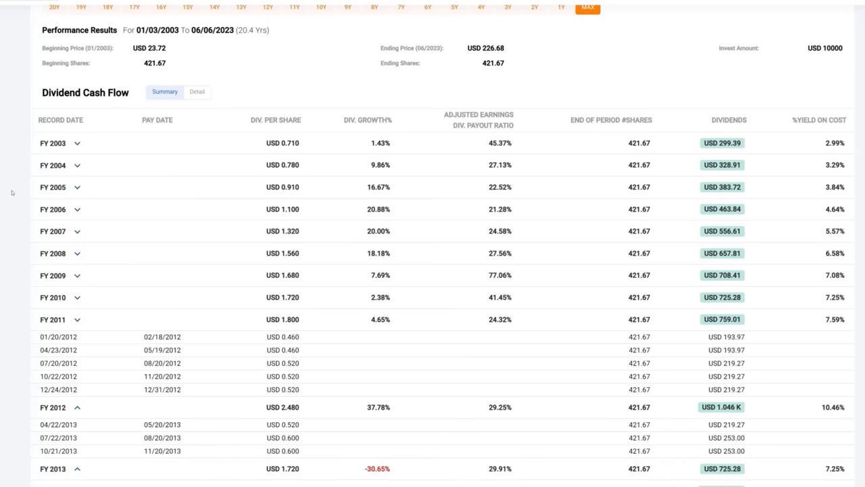
pyautogui.scroll(1, 12, 193)
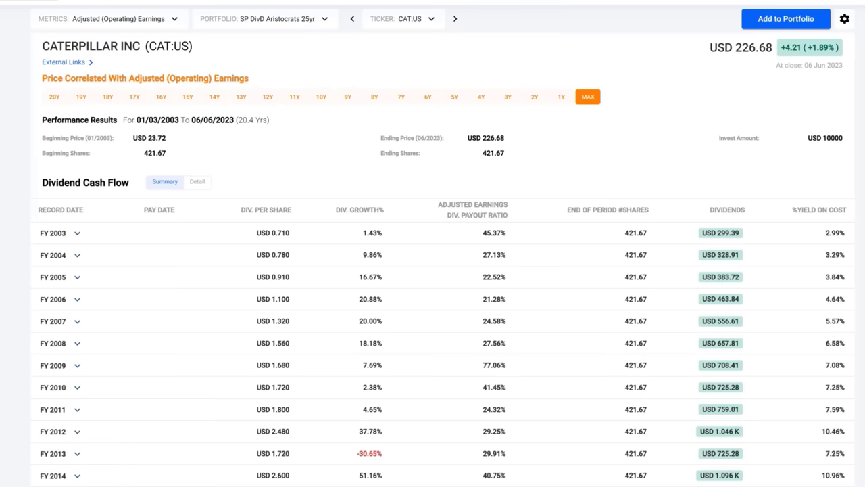
# Review Caterpillar's yearly dividends, payout ratios and yield on cost, plus its dividend and performance results against SPY.
pyautogui.scroll(-4, 433, 243)
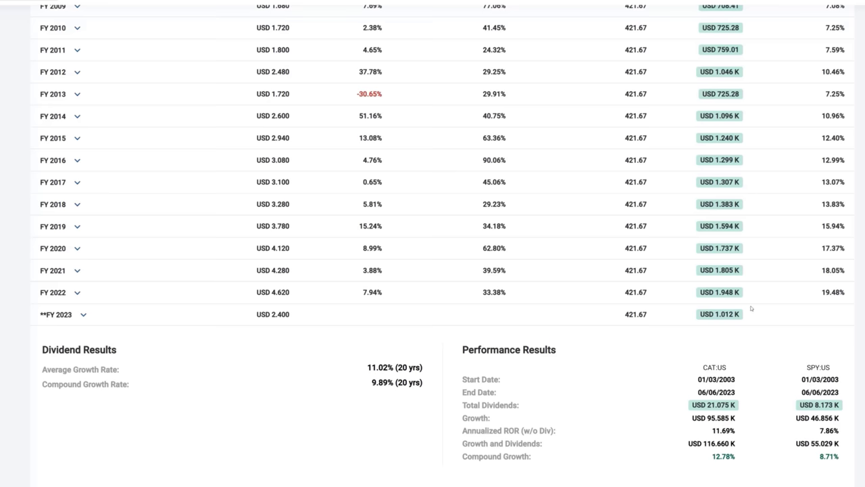
pyautogui.scroll(3, 28, 212)
pyautogui.scroll(2, 28, 212)
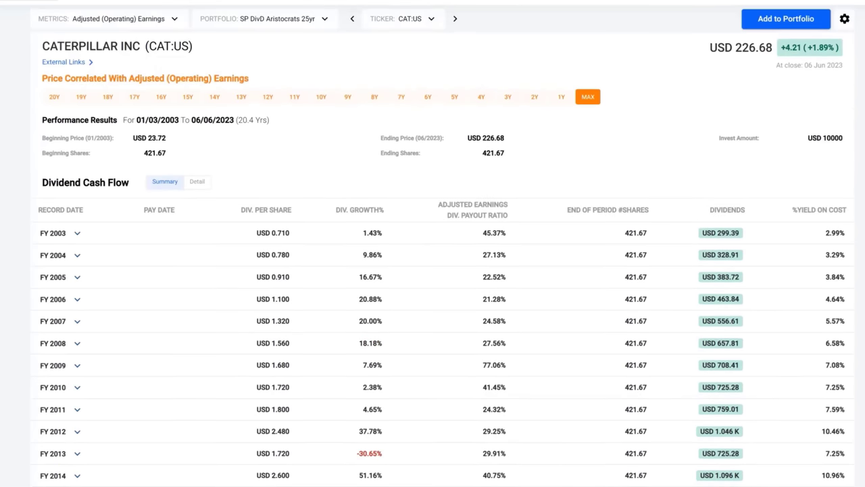
pyautogui.scroll(-3, 566, 318)
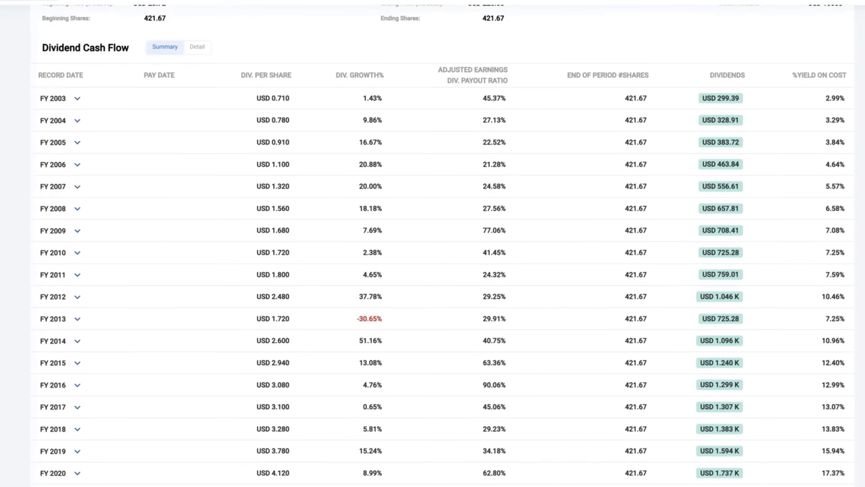
pyautogui.scroll(-1, 443, 245)
pyautogui.scroll(2, 433, 244)
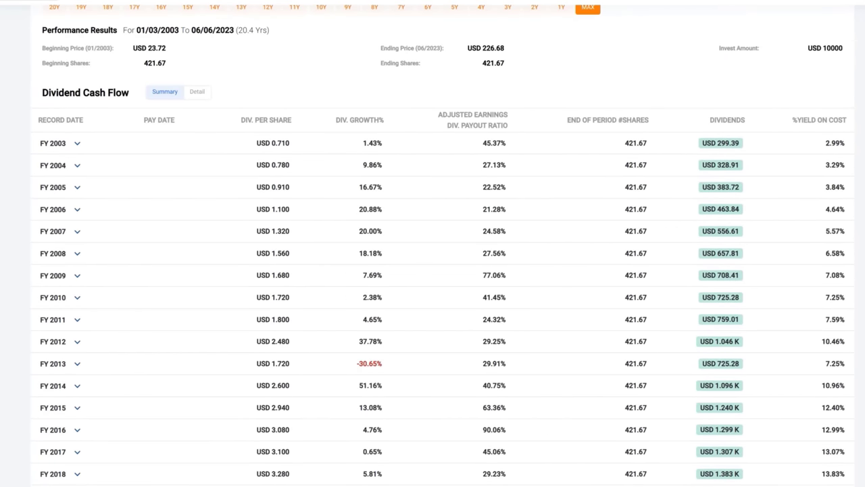
pyautogui.scroll(-5, 443, 244)
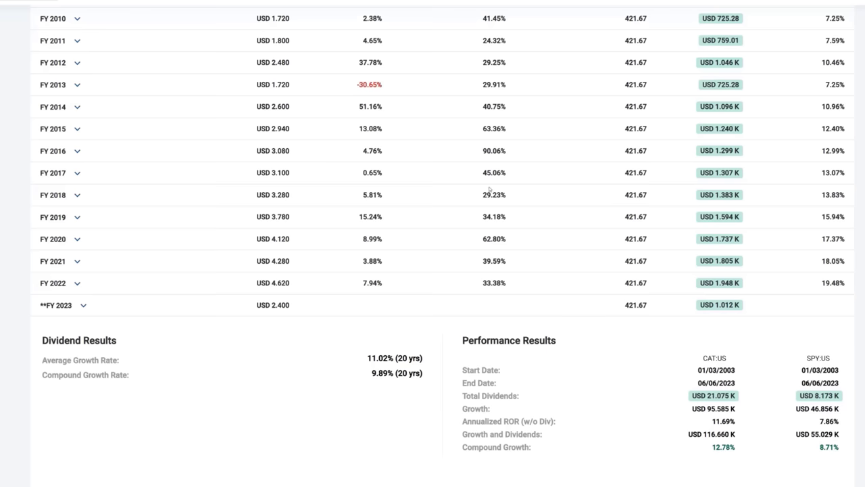
pyautogui.scroll(5, 835, 295)
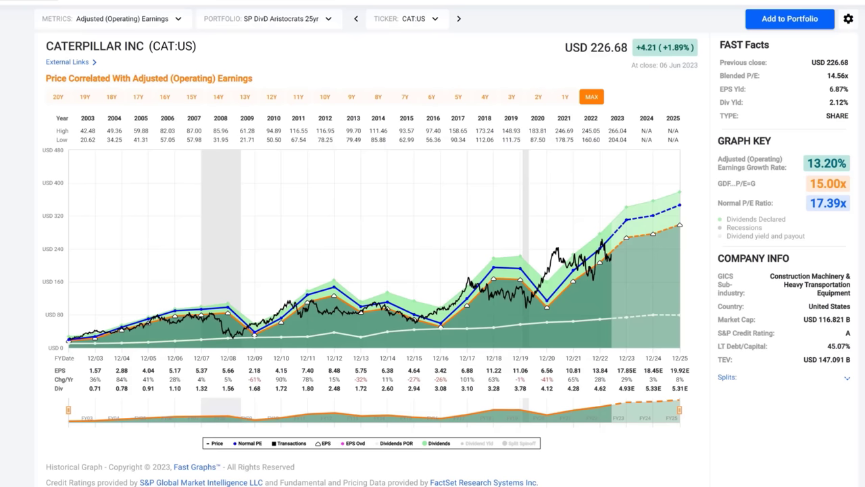
# Correlate Caterpillar's price with Operating Cash Flow (OCF,FFO) over 15 years, followed by Free Cash Flow to Equity (FCFE,AFFO).
pyautogui.click(180, 19)
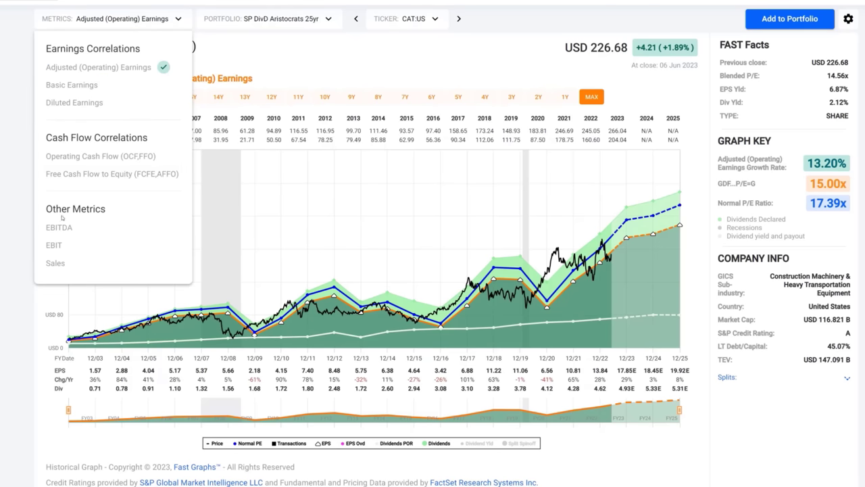
pyautogui.click(76, 160)
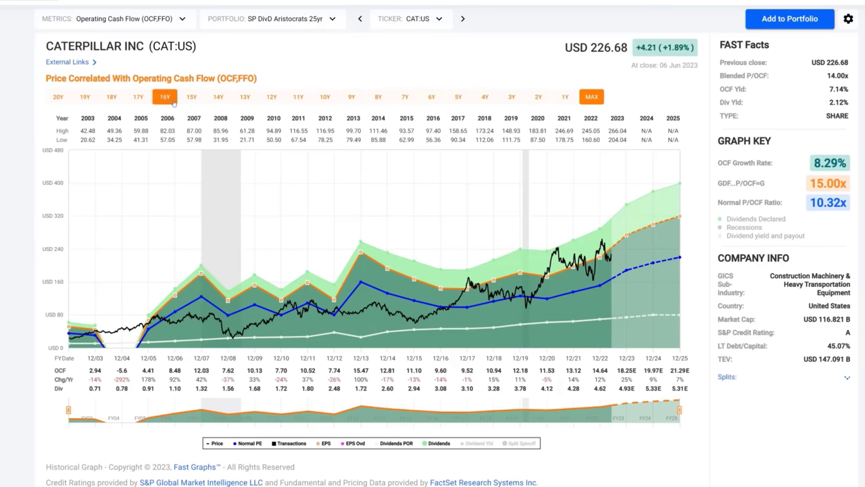
pyautogui.click(198, 99)
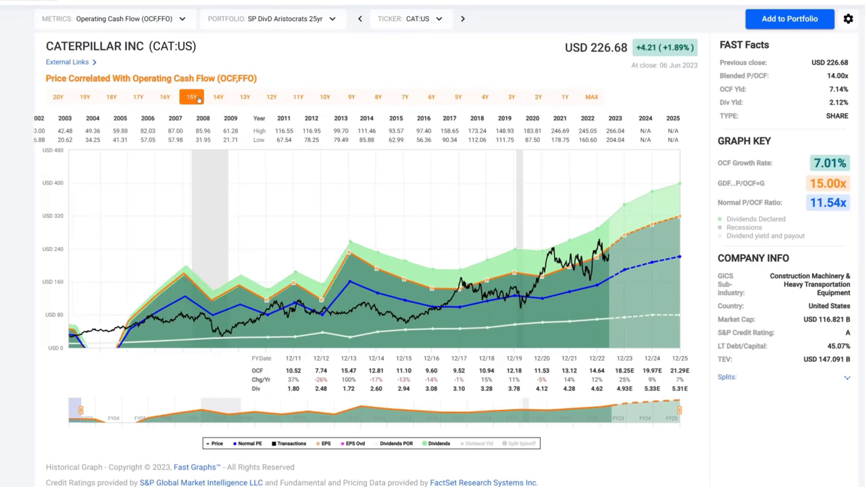
pyautogui.click(183, 20)
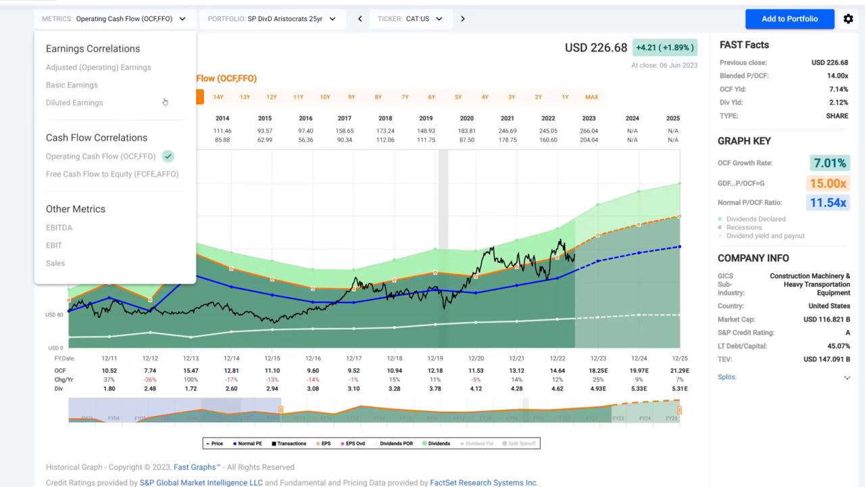
pyautogui.click(102, 175)
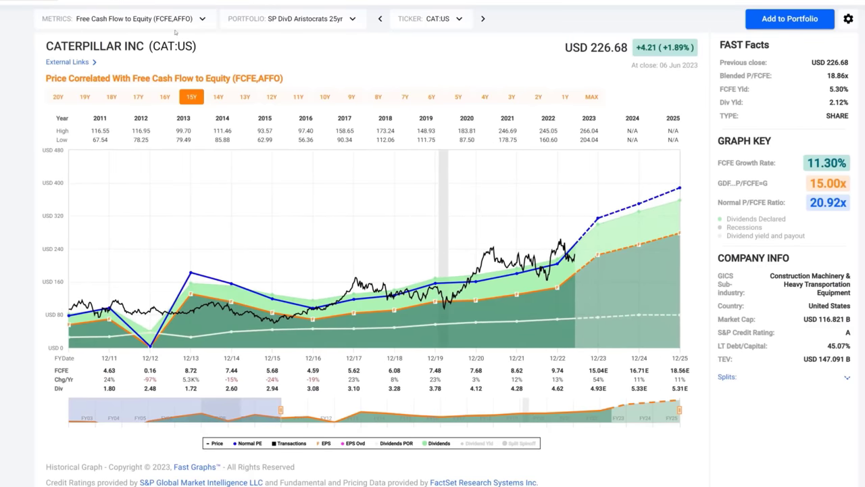
# Correlate Caterpillar's price with EBITDA over the 15-year timeframe, followed by Sales.
pyautogui.click(207, 17)
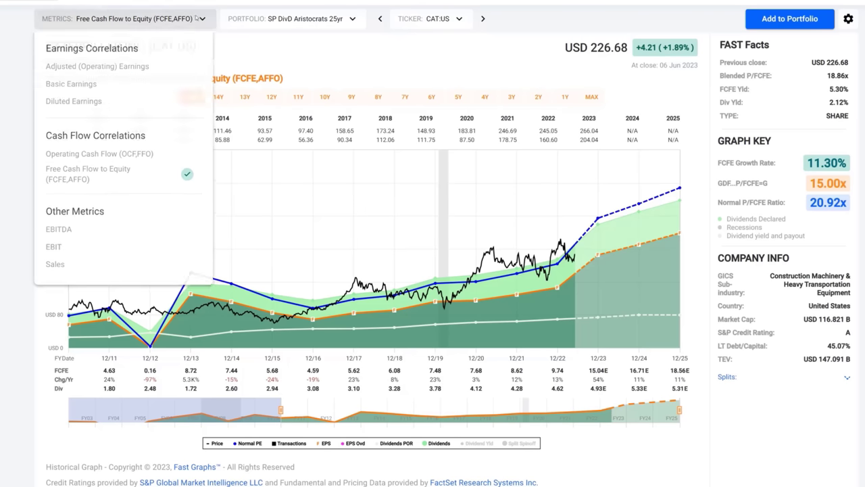
pyautogui.click(57, 233)
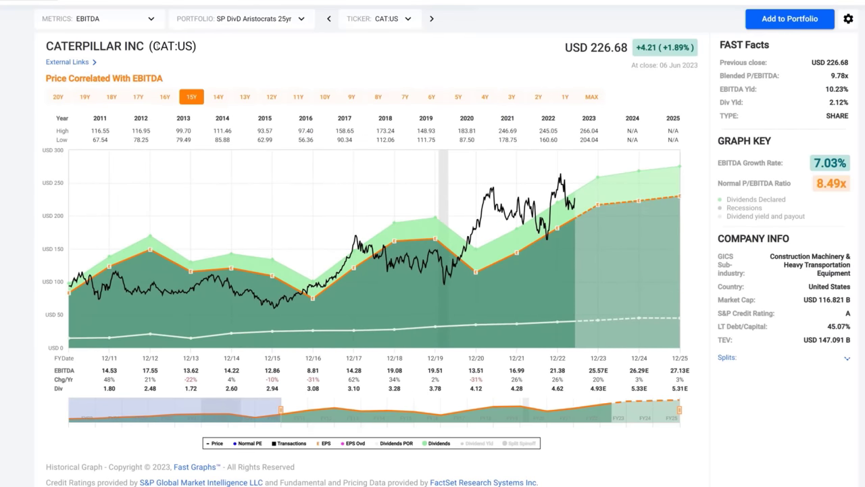
pyautogui.click(160, 28)
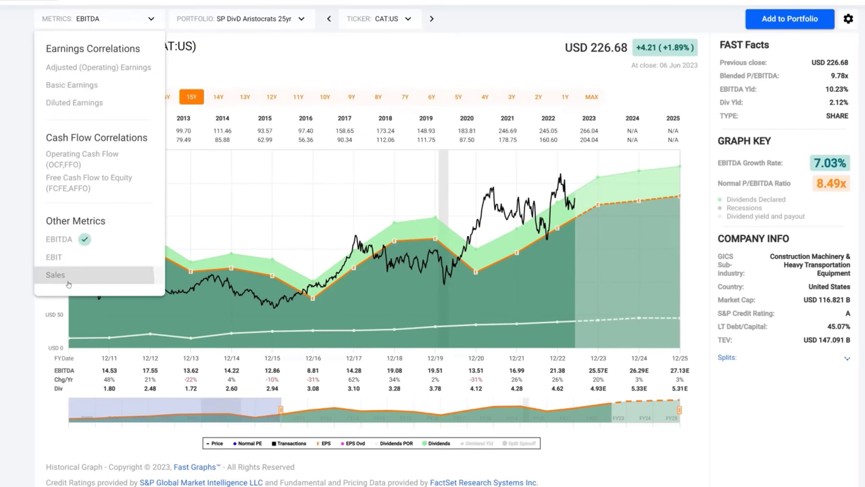
pyautogui.click(71, 274)
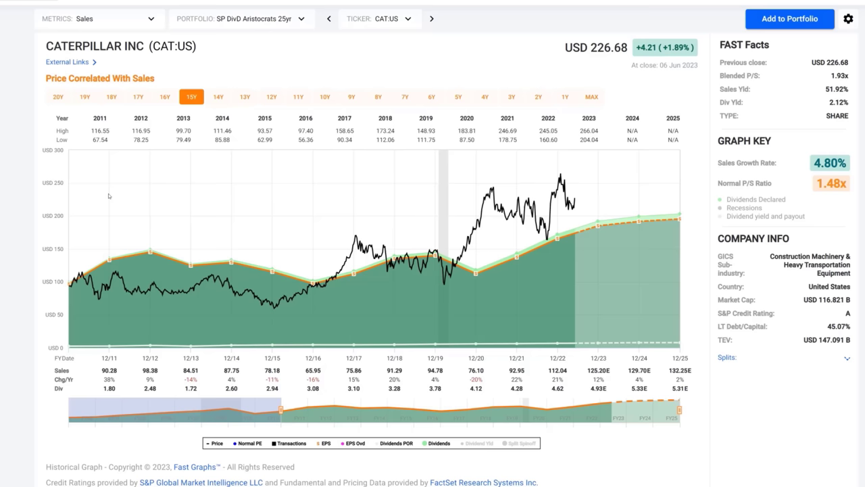
# Correlate the price with Adjusted (Operating) Earnings and switch the graph from Caterpillar to Deere (DE).
pyautogui.click(135, 20)
pyautogui.click(129, 69)
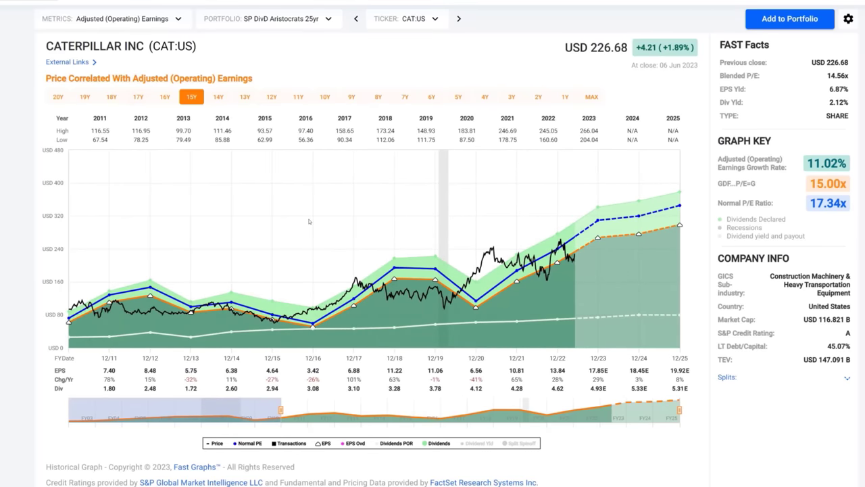
pyautogui.press('/')
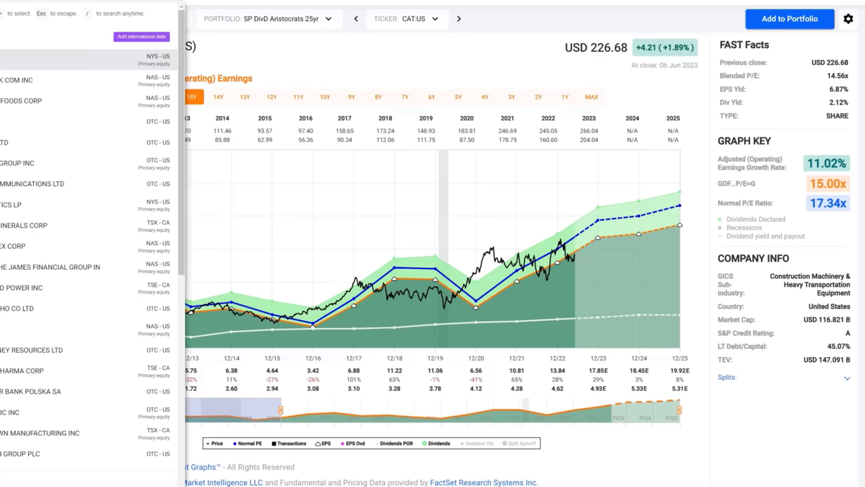
pyautogui.write('de')
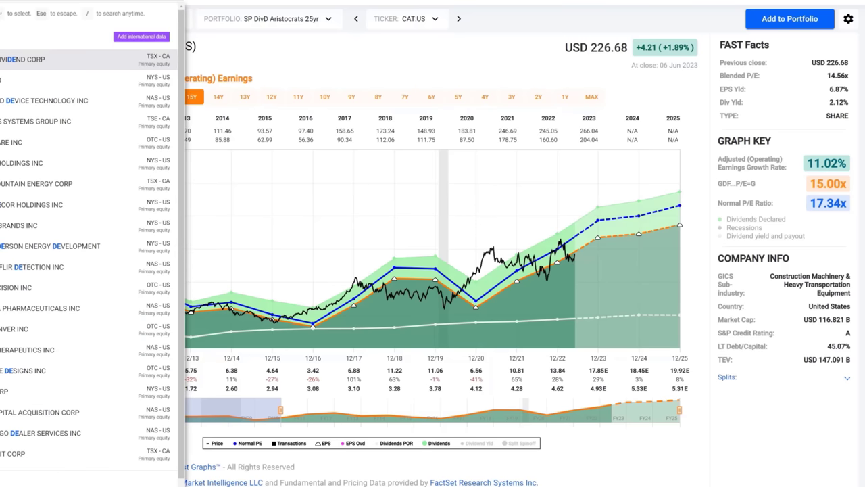
pyautogui.press('Return')
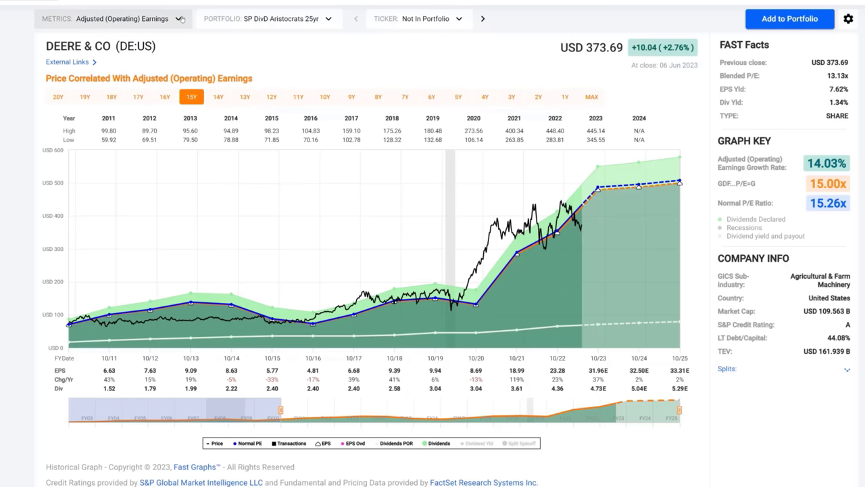
pyautogui.click(180, 19)
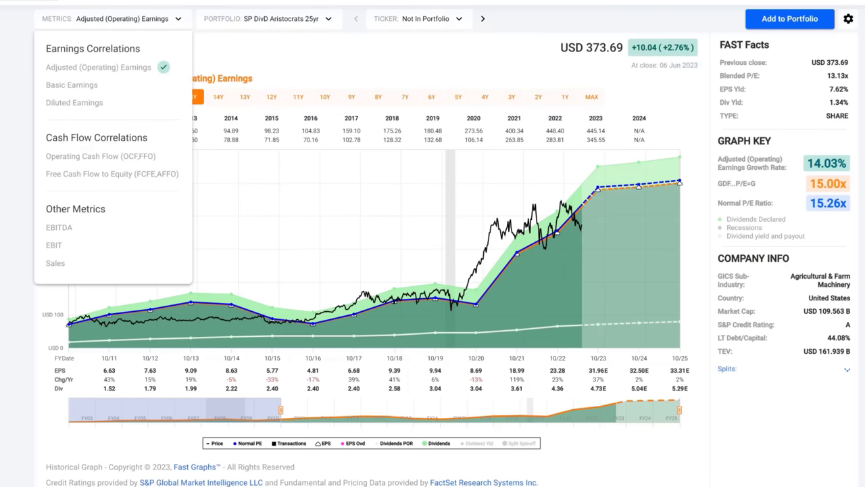
# Bring Caterpillar back up and review its quarterly Balance Sheet from cash down to total assets.
pyautogui.press('/')
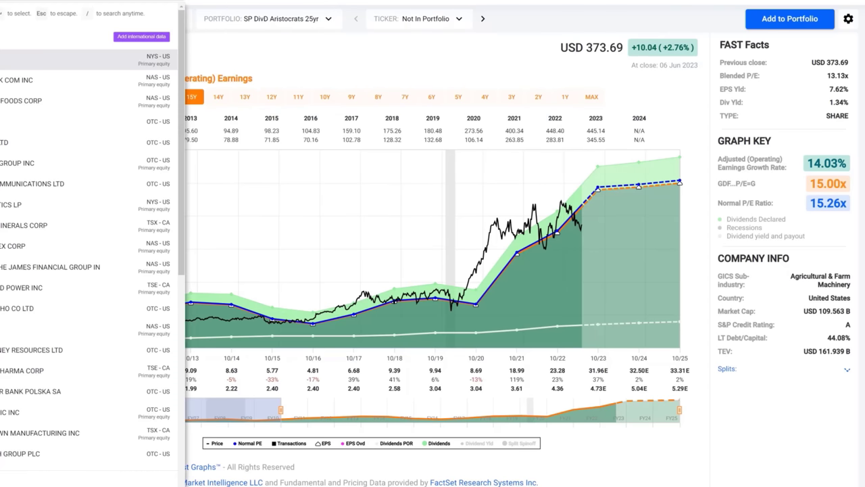
pyautogui.press('Return')
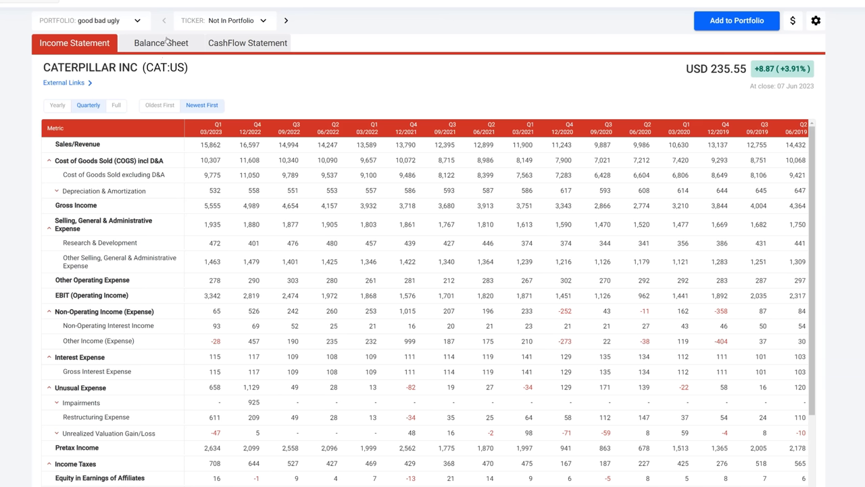
pyautogui.click(166, 41)
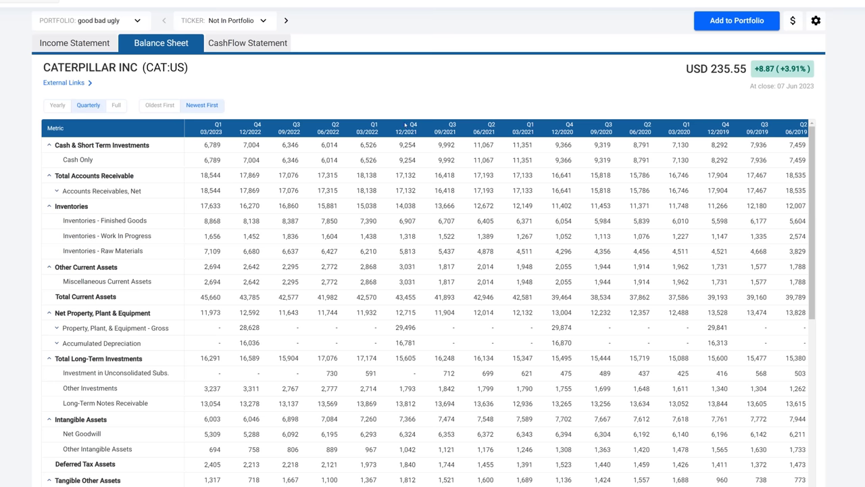
pyautogui.scroll(-1, 237, 233)
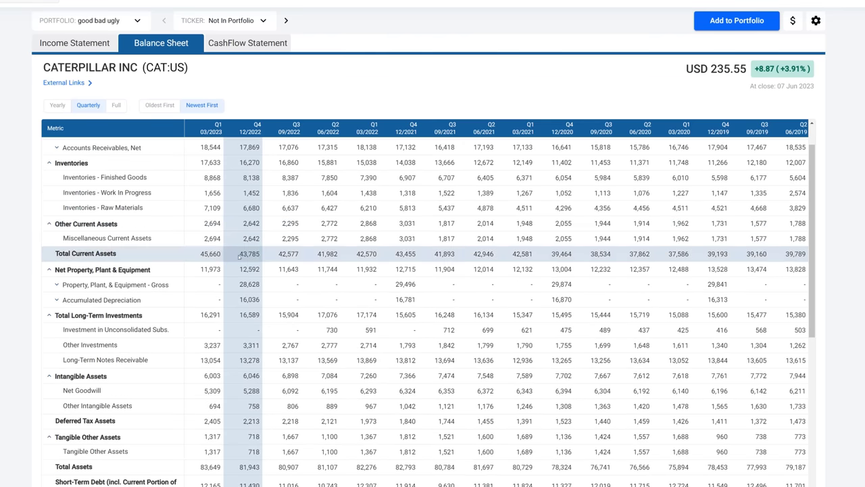
pyautogui.scroll(1, 239, 256)
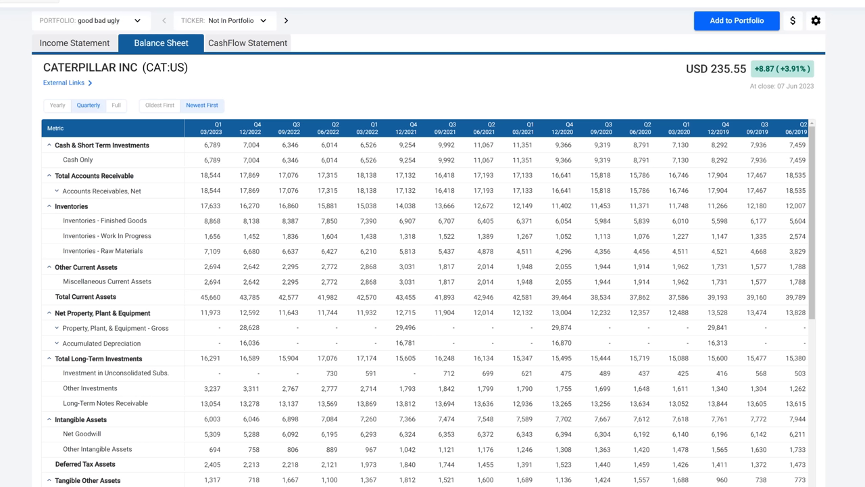
# Switch to the Excel workbook and examine Caterpillar's Cash & Short Term Investments and its percent-of-assets formula in B8 across the quarters.
pyautogui.hotkey('alt', 'Tab')
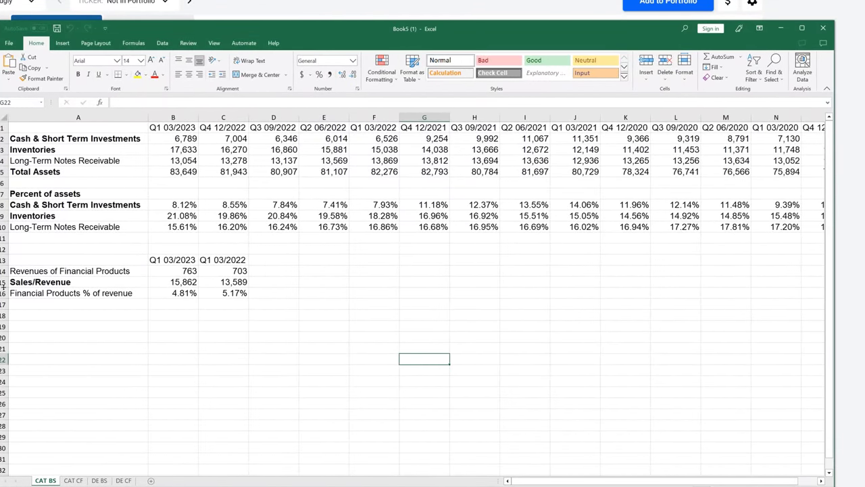
pyautogui.click(173, 138)
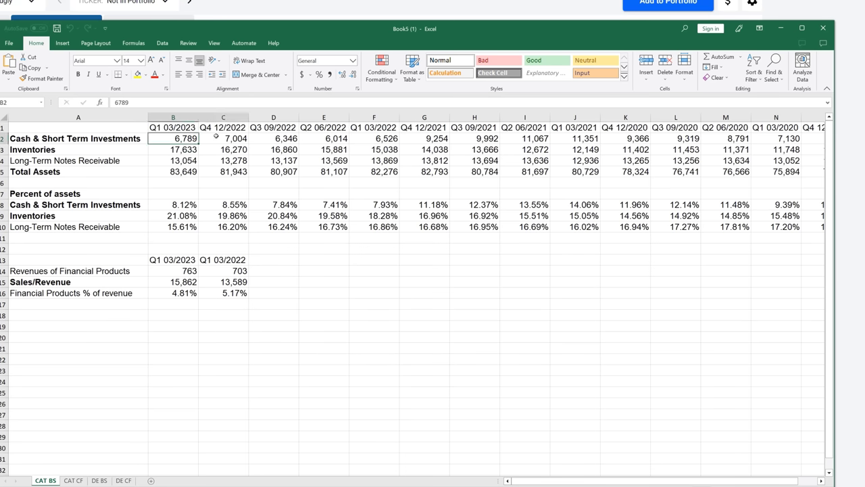
pyautogui.moveTo(217, 135); pyautogui.dragTo(330, 140)
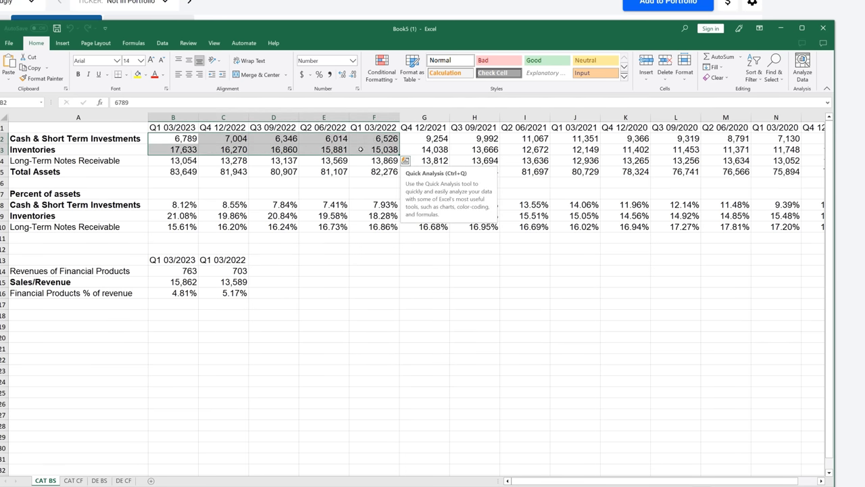
pyautogui.click(514, 320)
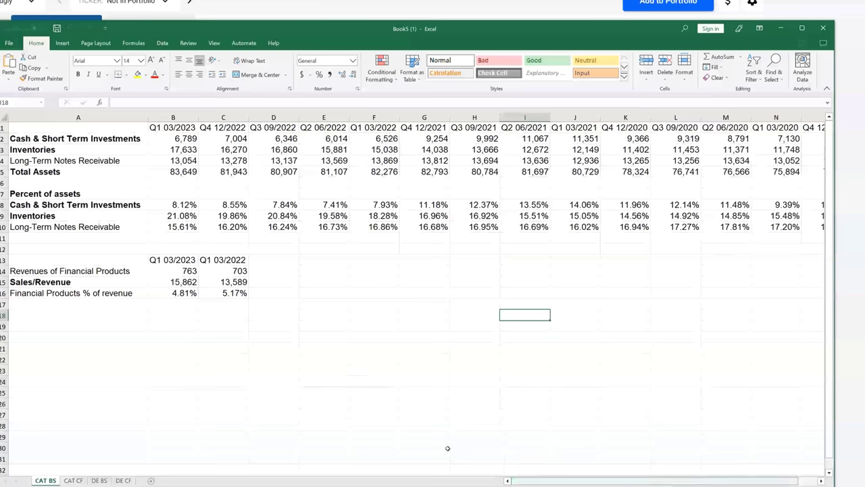
pyautogui.doubleClick(182, 205)
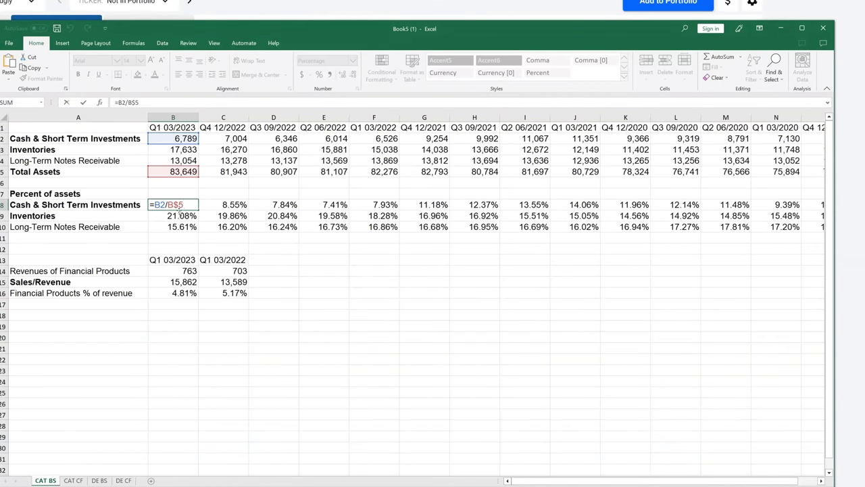
pyautogui.press('Escape')
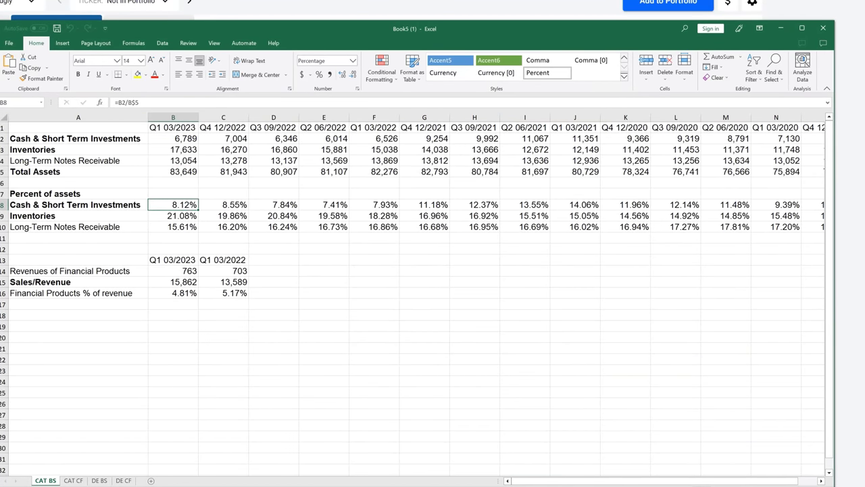
pyautogui.moveTo(558, 481); pyautogui.dragTo(586, 449)
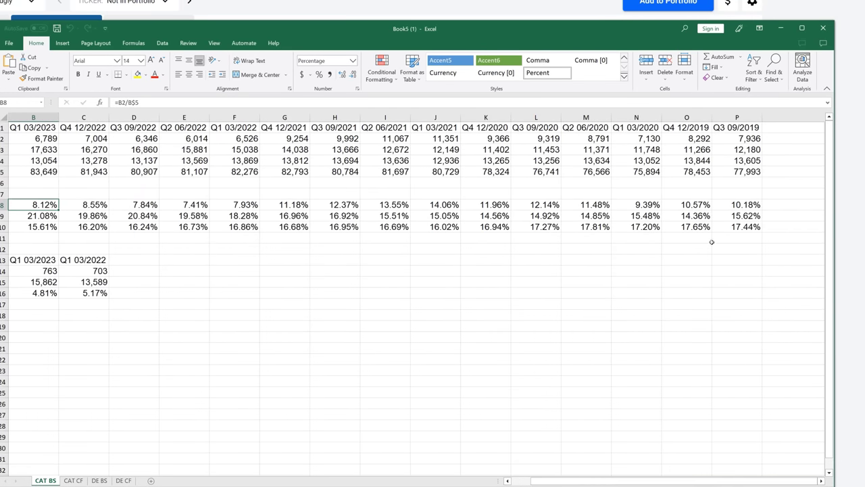
pyautogui.moveTo(655, 480); pyautogui.dragTo(632, 481)
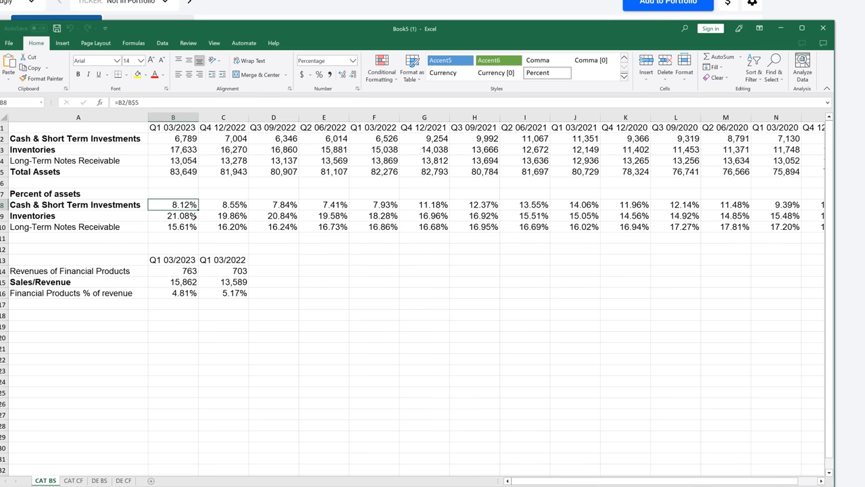
# Examine Caterpillar's Inventories amounts and their percent of assets for the recent quarters on the CAT BS sheet.
pyautogui.click(195, 216)
pyautogui.moveTo(582, 481)
pyautogui.mouseDown()
pyautogui.moveTo(603, 482)
pyautogui.moveTo(580, 480)
pyautogui.mouseUp()
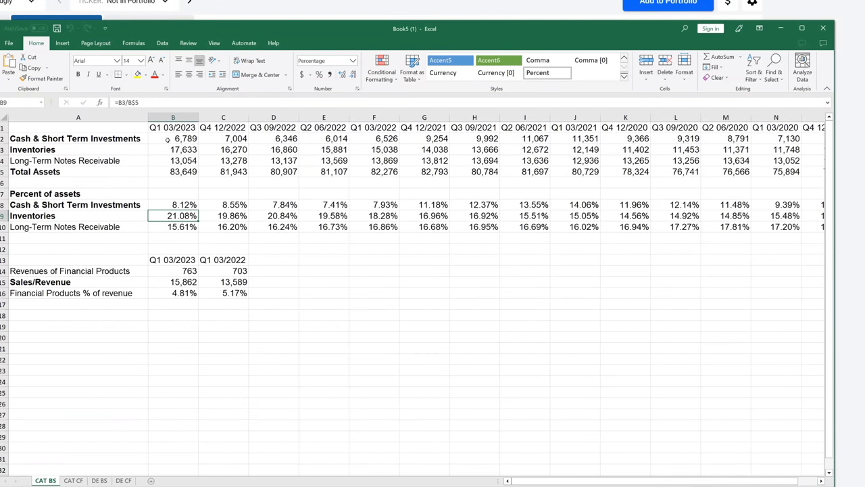
pyautogui.moveTo(181, 152); pyautogui.dragTo(389, 157)
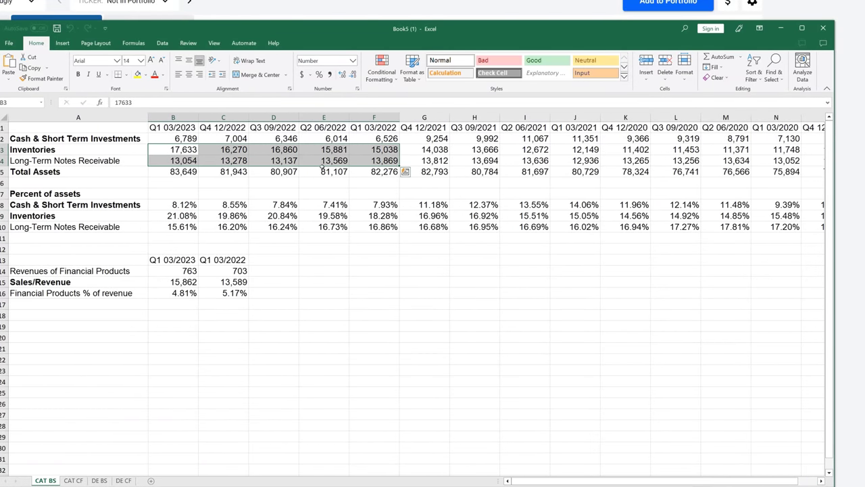
pyautogui.moveTo(179, 216); pyautogui.dragTo(287, 218)
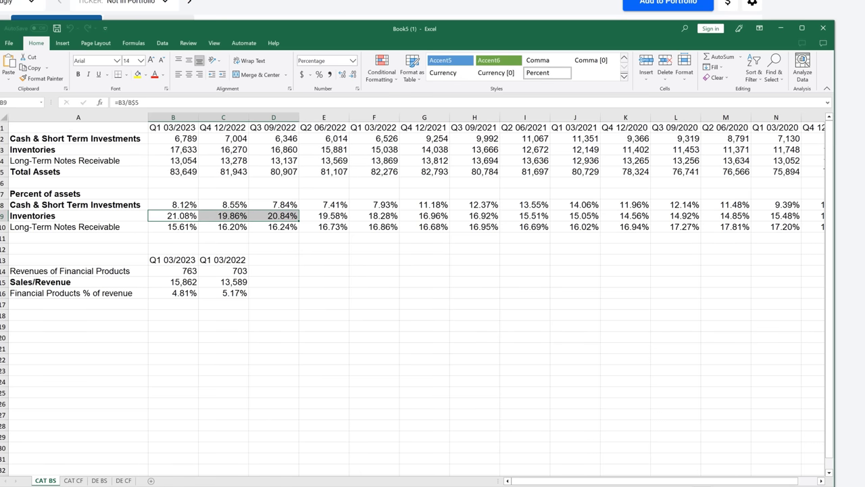
pyautogui.click(205, 304)
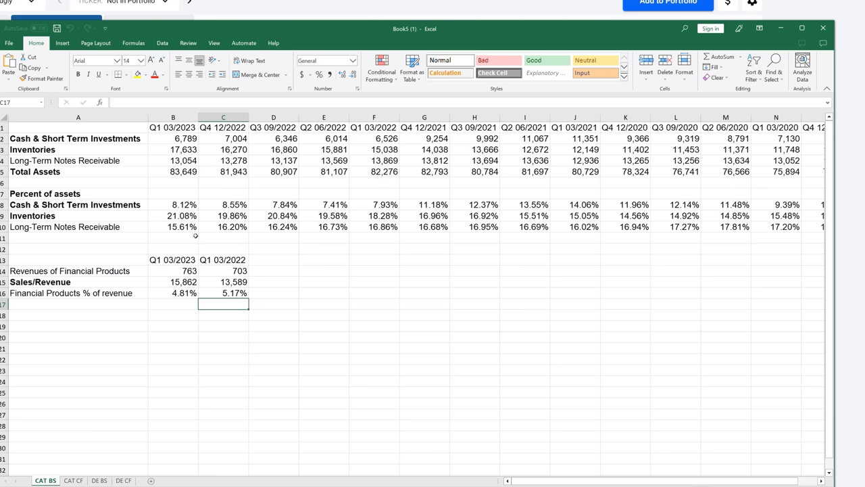
pyautogui.moveTo(166, 215); pyautogui.dragTo(354, 215)
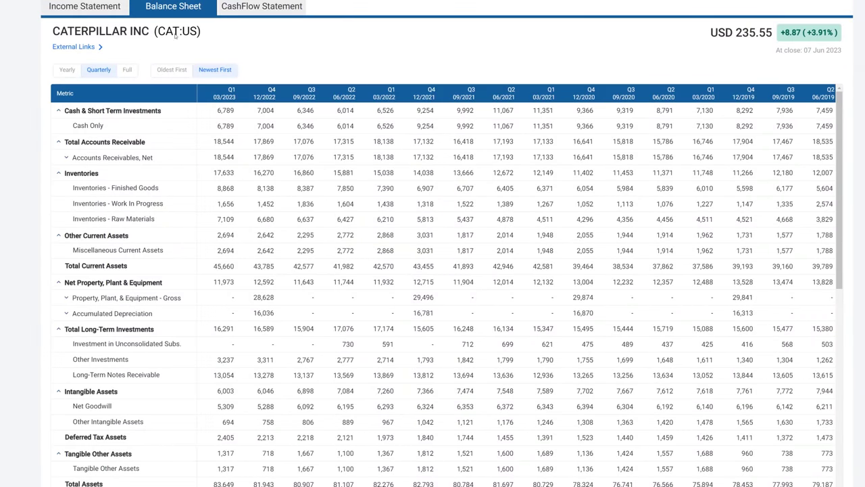
# Check Caterpillar's quarterly Income Statement in FAST Graphs, then compare it with the Inventories percent of assets in B9:E9 in Excel.
pyautogui.click(107, 8)
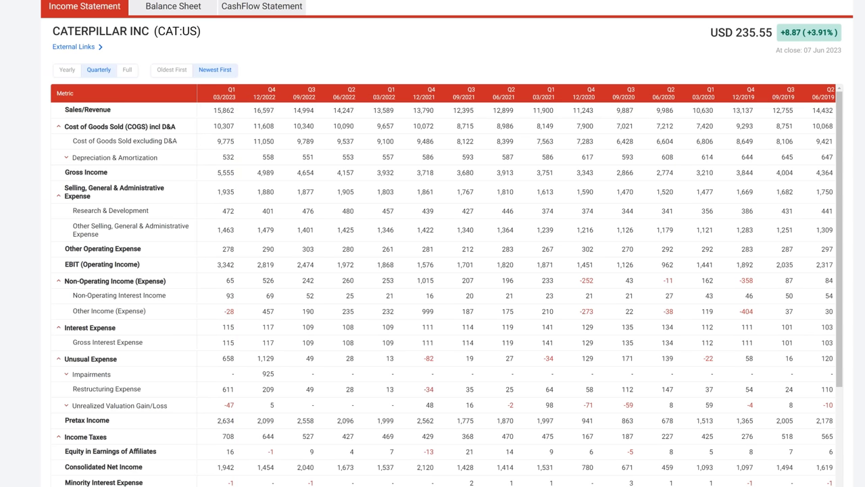
pyautogui.hotkey('alt', 'Tab')
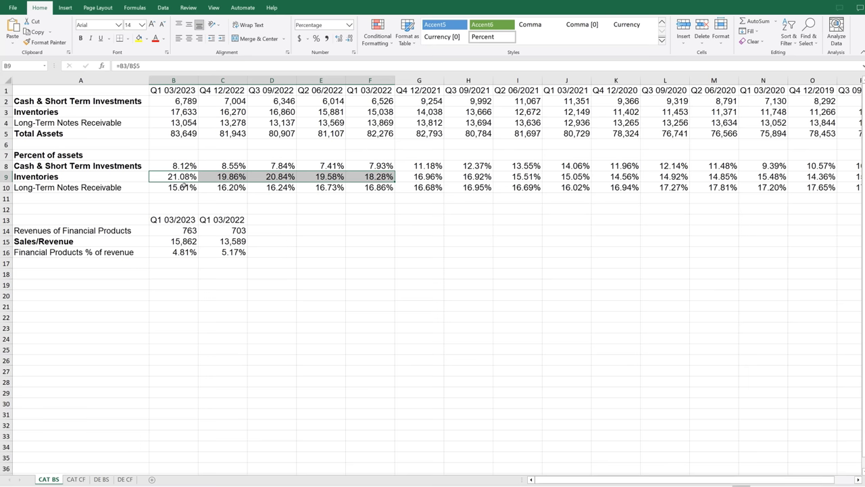
pyautogui.click(299, 228)
pyautogui.moveTo(185, 179); pyautogui.dragTo(322, 175)
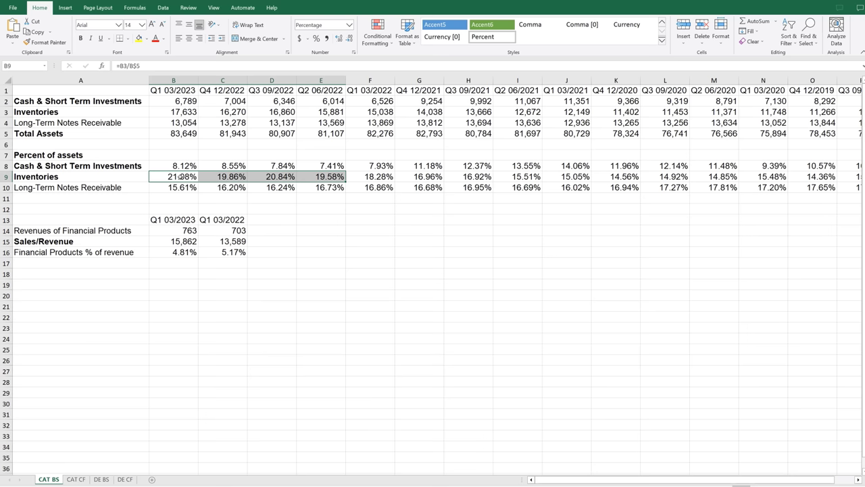
pyautogui.click(242, 196)
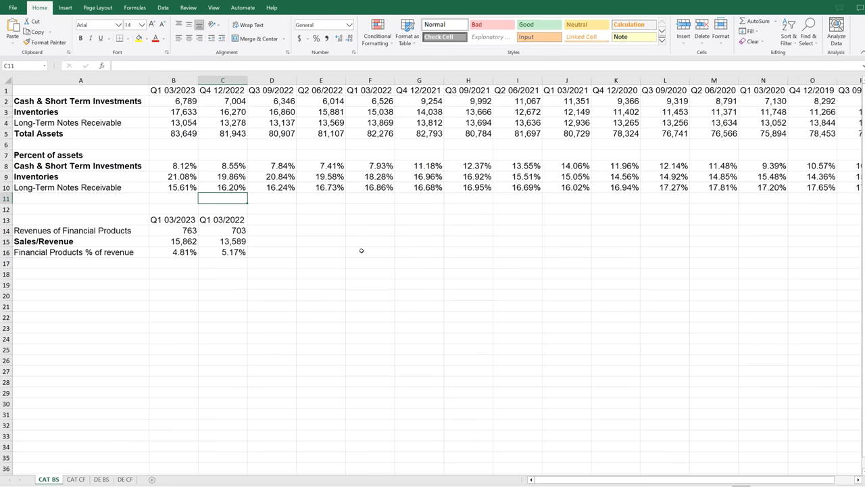
# Examine Caterpillar's Long-Term Notes Receivable amounts in B4:K4 and their percent of assets in B10:G10.
pyautogui.moveTo(564, 480); pyautogui.dragTo(559, 480)
pyautogui.moveTo(183, 124); pyautogui.dragTo(616, 123)
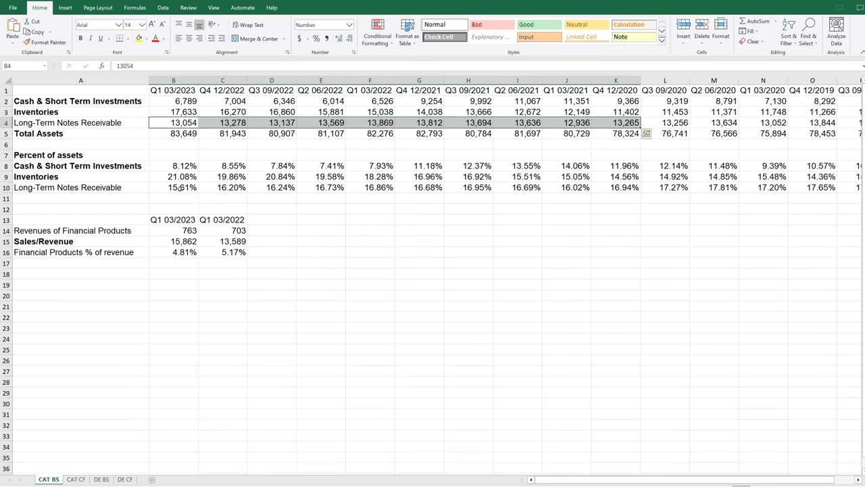
pyautogui.moveTo(697, 480)
pyautogui.mouseDown()
pyautogui.moveTo(726, 474)
pyautogui.moveTo(706, 474)
pyautogui.mouseUp()
pyautogui.click(287, 255)
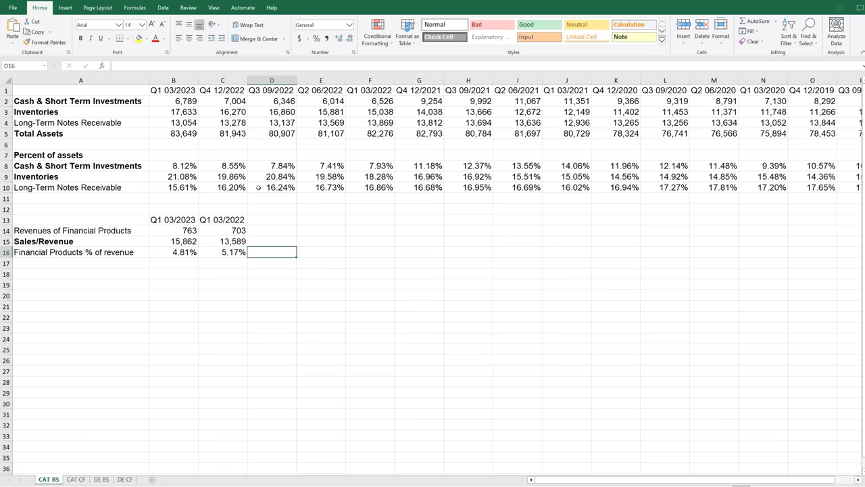
pyautogui.click(191, 189)
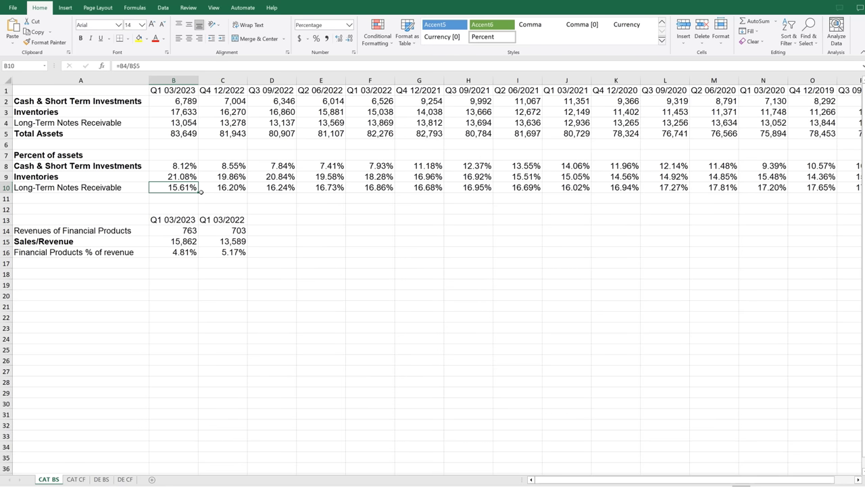
pyautogui.moveTo(622, 482); pyautogui.dragTo(612, 480)
pyautogui.moveTo(169, 189); pyautogui.dragTo(405, 189)
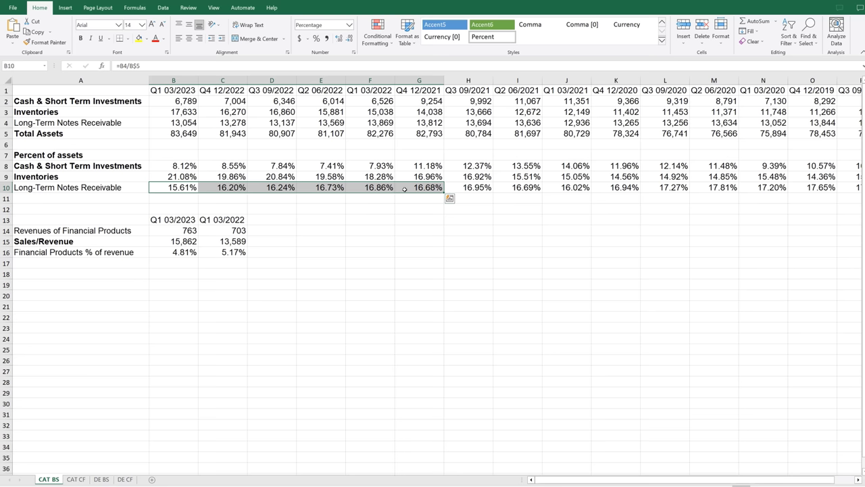
# Examine Caterpillar's financial products block in B13:C16, including Revenues of Financial Products for Q1 03/2023 and Q1 03/2022.
pyautogui.click(107, 189)
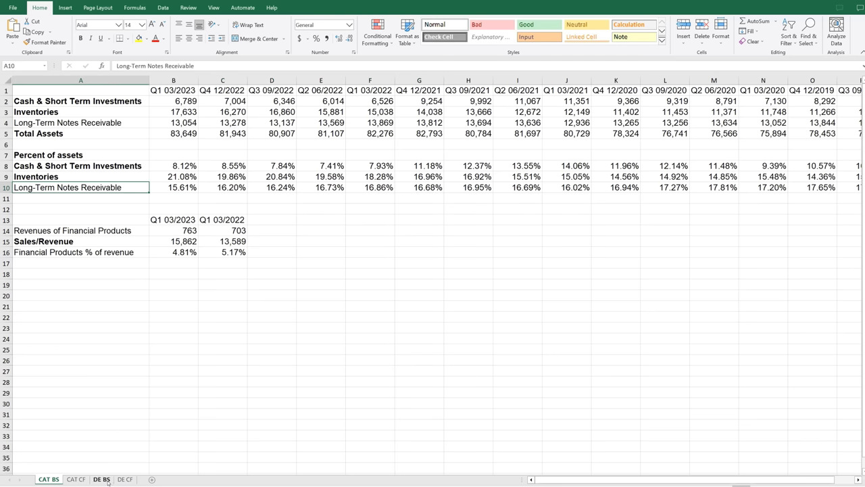
pyautogui.moveTo(176, 230); pyautogui.dragTo(233, 254)
pyautogui.click(376, 293)
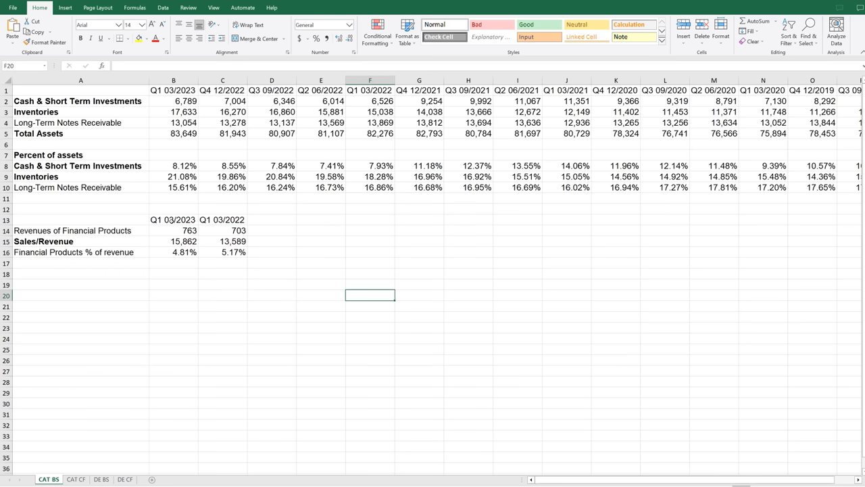
pyautogui.moveTo(173, 221); pyautogui.dragTo(233, 252)
pyautogui.click(359, 267)
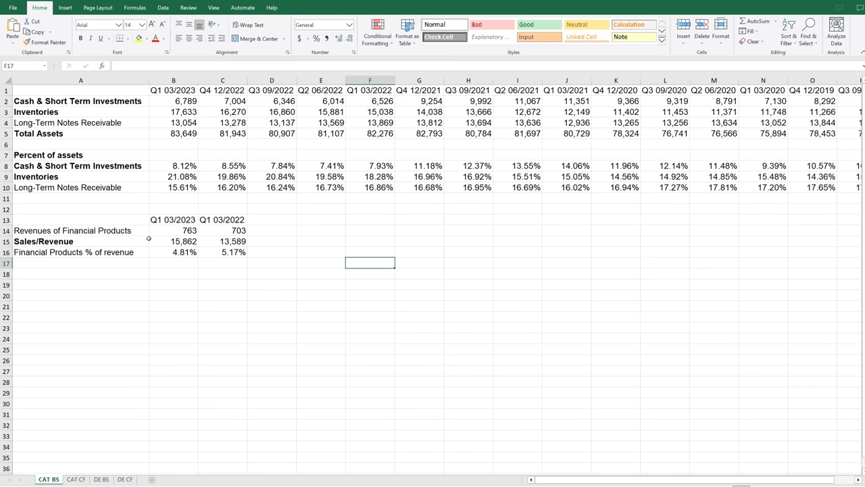
pyautogui.moveTo(151, 231); pyautogui.dragTo(230, 232)
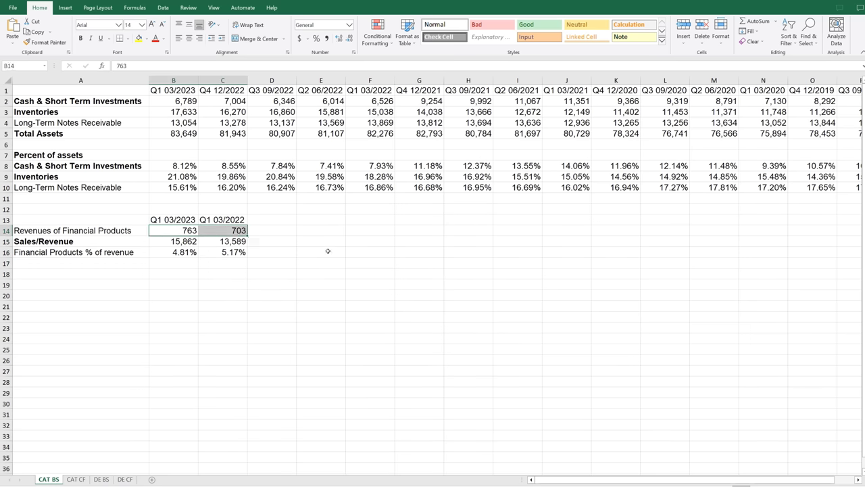
pyautogui.click(328, 252)
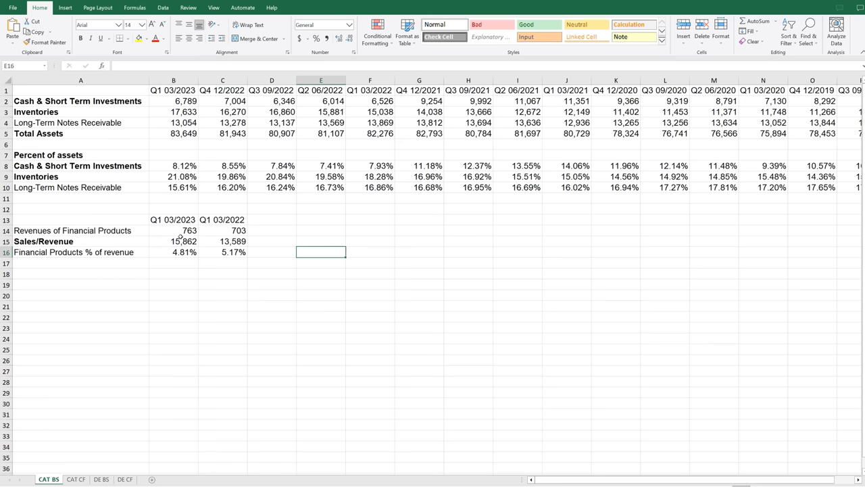
# Compare Caterpillar's Long-Term Notes Receivable percent of assets in B10:F10 with its Financial Products % of revenue in B16:C16.
pyautogui.moveTo(177, 187); pyautogui.dragTo(356, 189)
pyautogui.scroll(-1, 264, 226)
pyautogui.scroll(1, 227, 245)
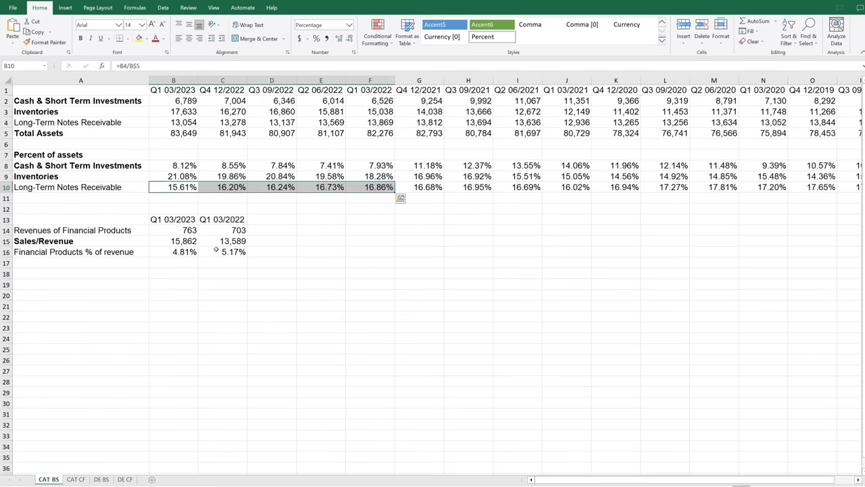
pyautogui.moveTo(187, 255); pyautogui.dragTo(239, 252)
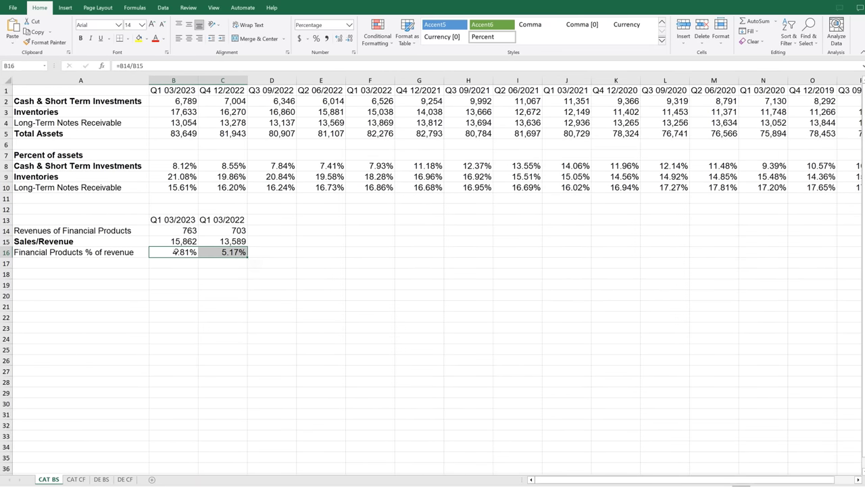
pyautogui.moveTo(179, 230); pyautogui.dragTo(227, 234)
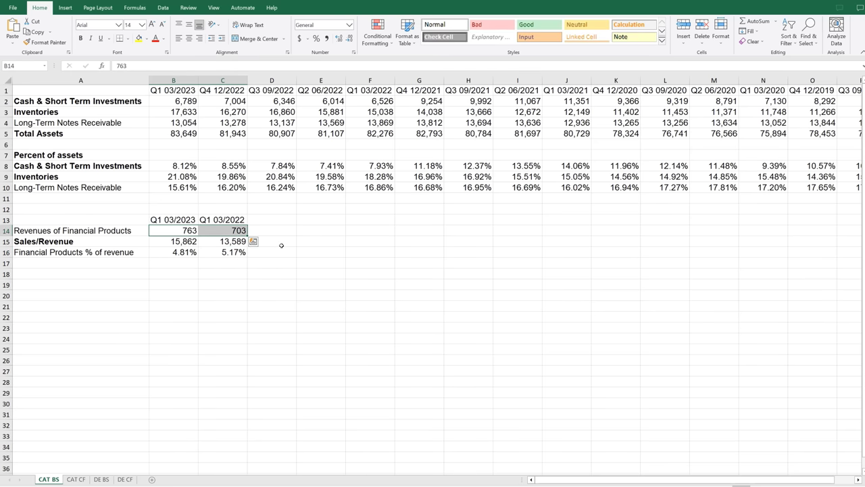
# Compare Caterpillar's Long-Term Notes Receivable amounts in B4:D4 with its financial products revenue, Sales/Revenue and revenue share in B14:C16.
pyautogui.moveTo(175, 120); pyautogui.dragTo(274, 122)
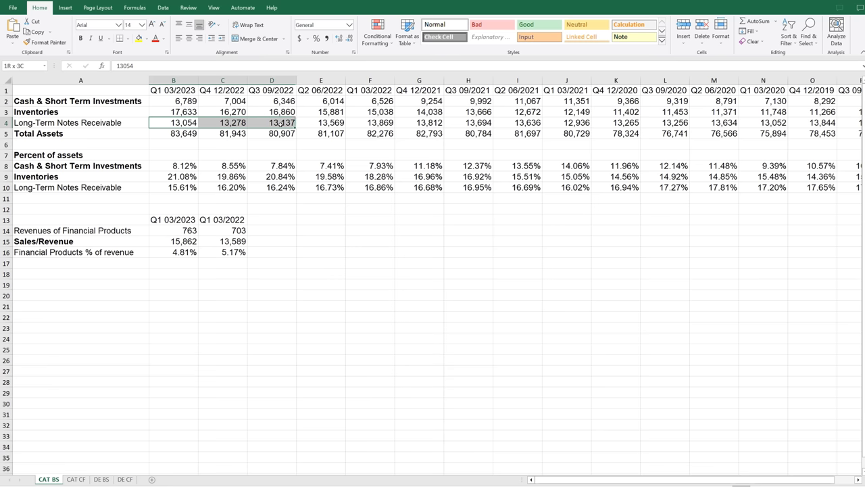
pyautogui.click(317, 284)
pyautogui.moveTo(192, 231); pyautogui.dragTo(234, 232)
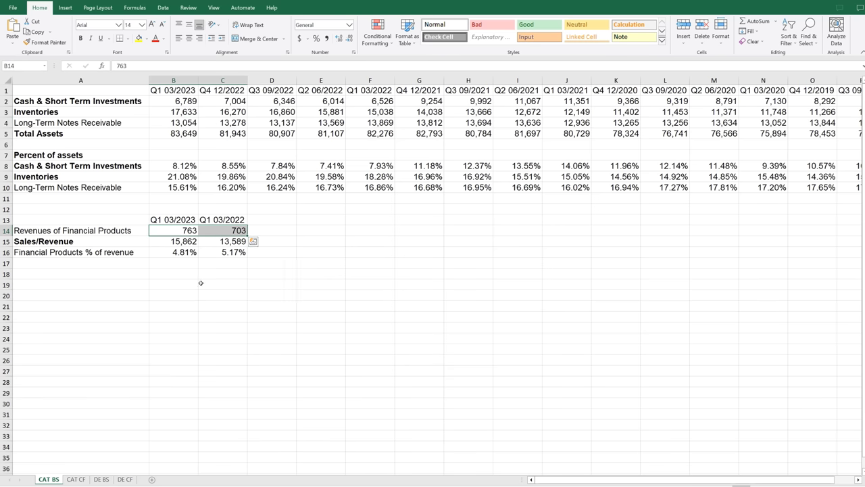
pyautogui.moveTo(177, 252); pyautogui.dragTo(213, 251)
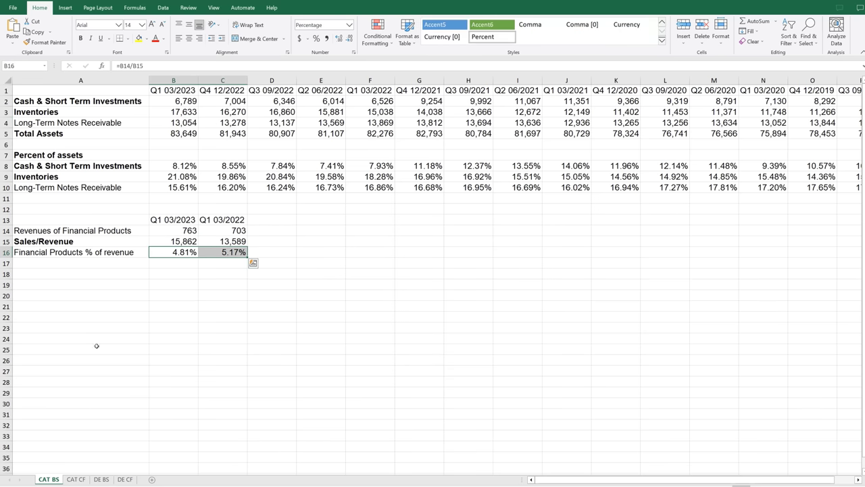
pyautogui.click(157, 286)
pyautogui.moveTo(171, 242); pyautogui.dragTo(217, 244)
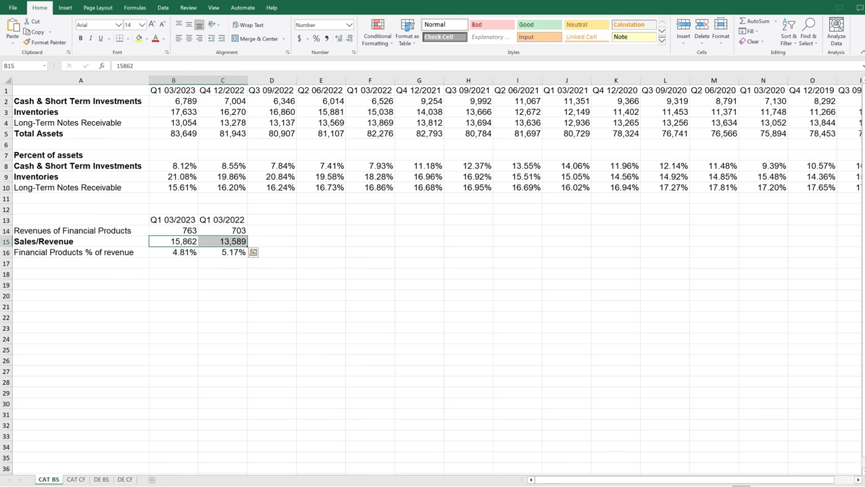
# Compare Deere's Cash & Short Term Investments percent of assets in B8:D8 on the DE BS sheet with Caterpillar's on CAT BS.
pyautogui.click(102, 479)
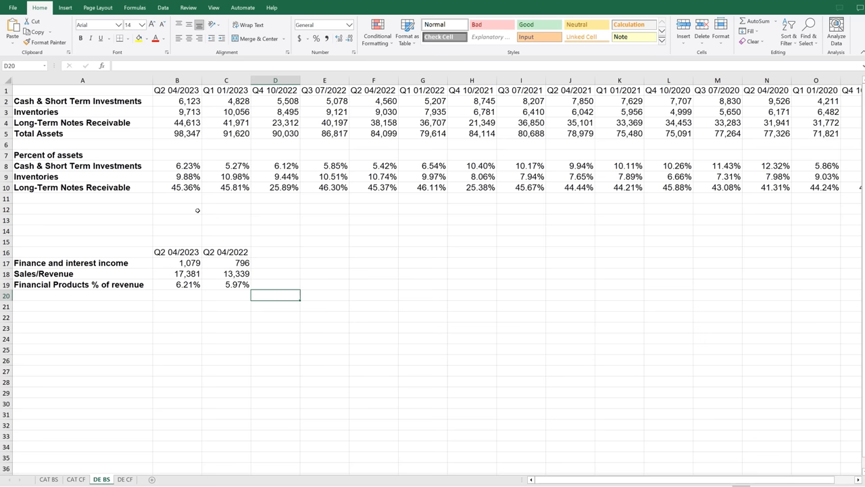
pyautogui.moveTo(178, 168); pyautogui.dragTo(325, 177)
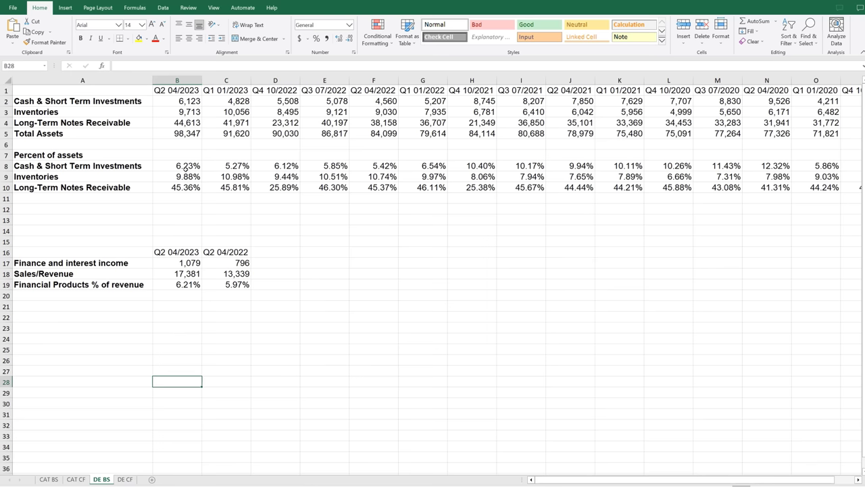
pyautogui.moveTo(186, 169); pyautogui.dragTo(270, 165)
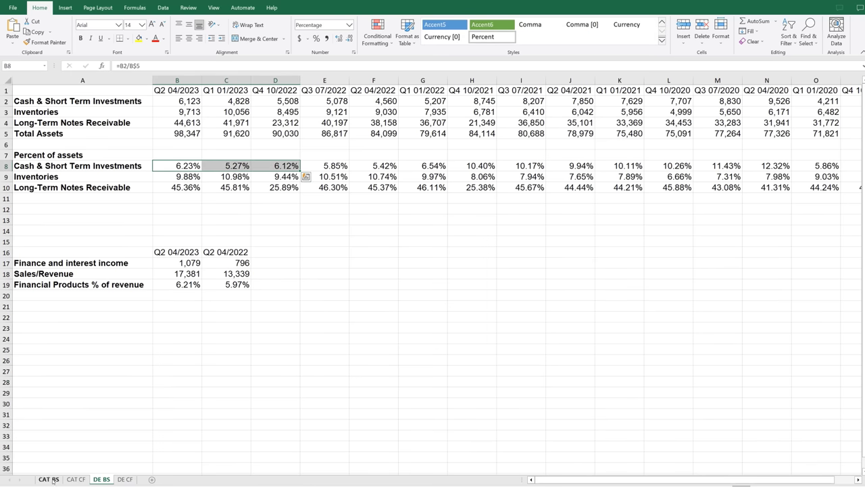
pyautogui.click(50, 479)
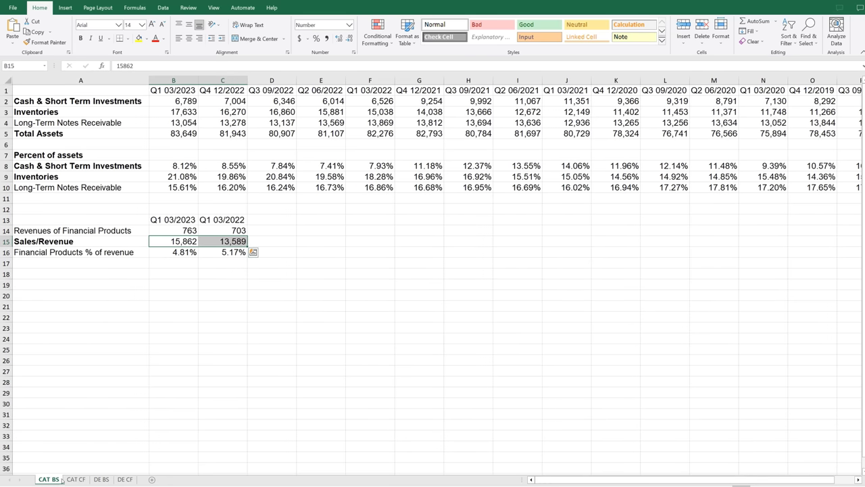
pyautogui.click(100, 479)
pyautogui.click(353, 380)
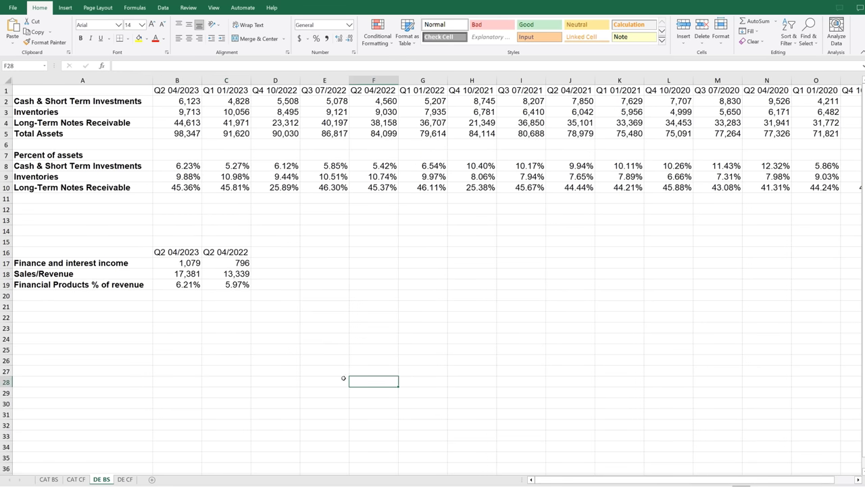
# Check the CAT BS sheet, then examine Deere's Inventories amounts in B3:O3 on the DE BS sheet.
pyautogui.click(54, 480)
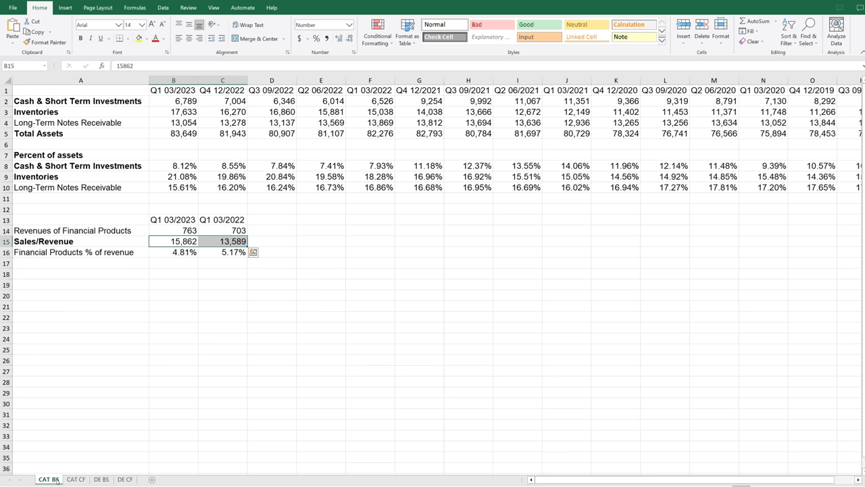
pyautogui.click(102, 480)
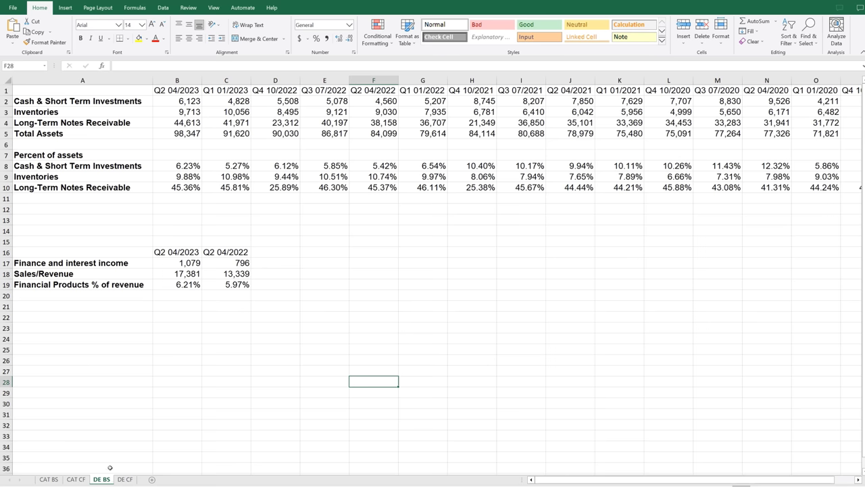
pyautogui.moveTo(190, 112); pyautogui.dragTo(835, 112)
pyautogui.click(834, 111)
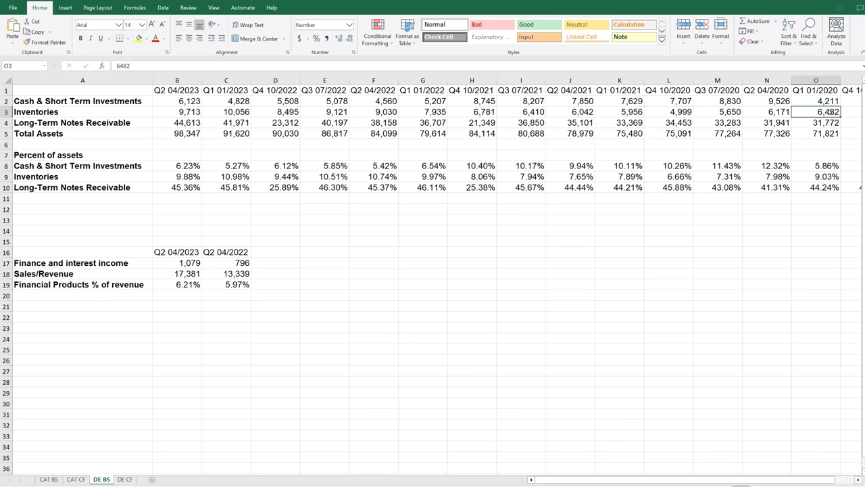
pyautogui.click(193, 116)
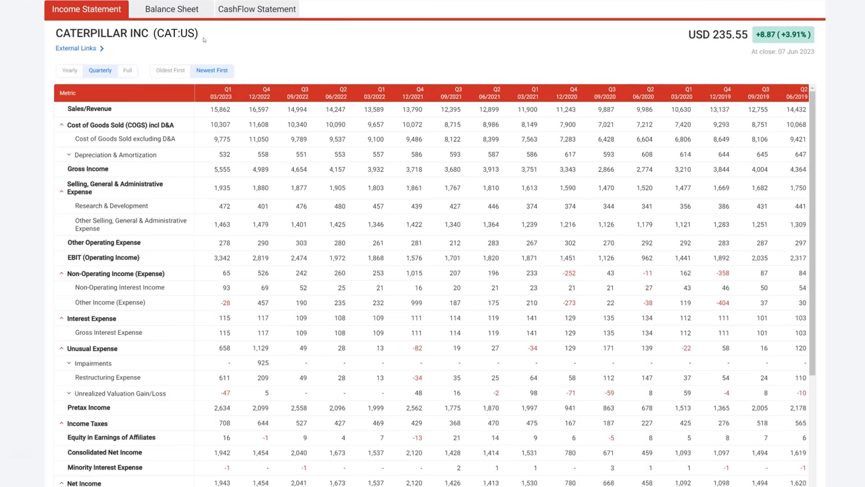
# Switch to FAST Graphs, load Deere & Co (DE), and examine quarterly Sales/Revenue in its Income Statement.
pyautogui.click(204, 40)
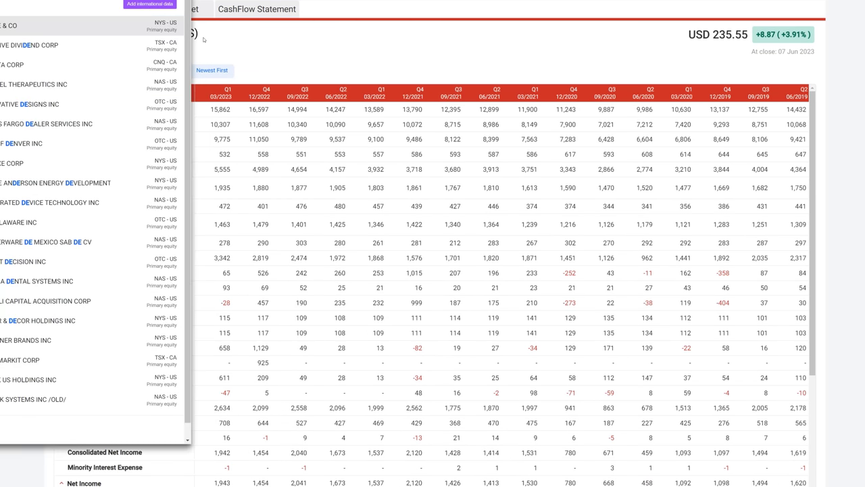
pyautogui.press('Return')
pyautogui.moveTo(248, 109); pyautogui.dragTo(606, 110)
pyautogui.click(272, 54)
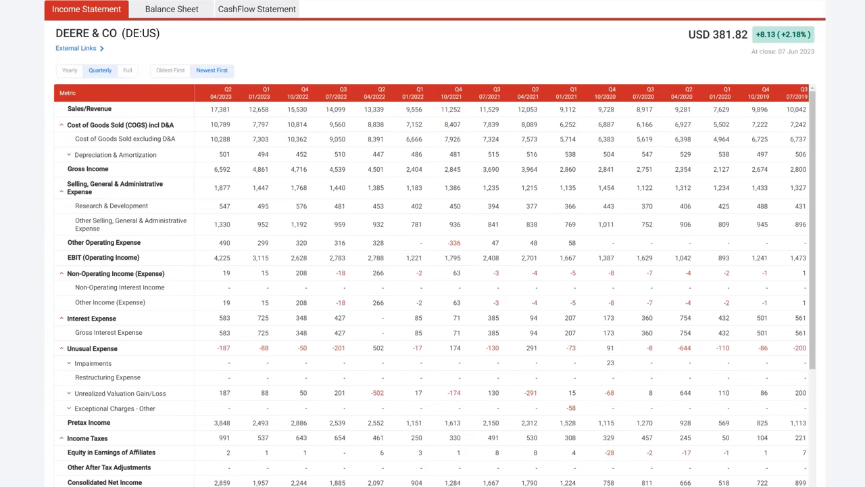
# Switch back to the Excel workbook and examine Deere's Long-Term Notes Receivable amounts in B4:O4 on the DE BS sheet.
pyautogui.hotkey('alt', 'Tab')
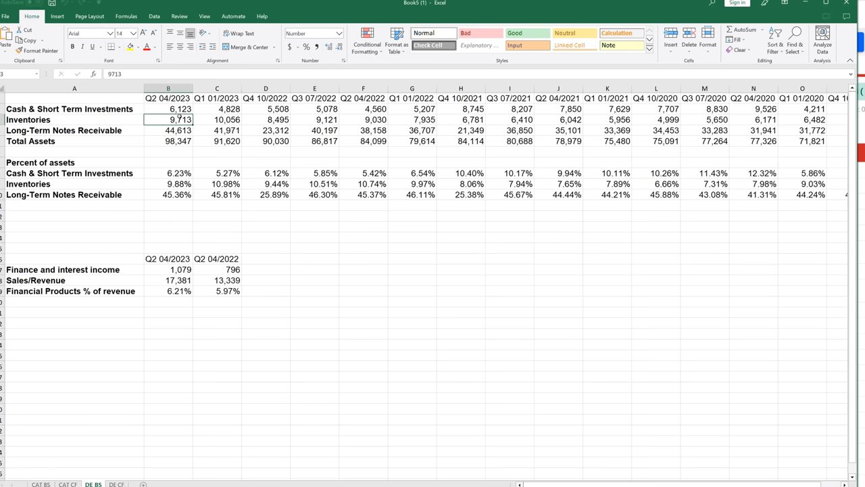
pyautogui.moveTo(179, 119); pyautogui.dragTo(165, 133)
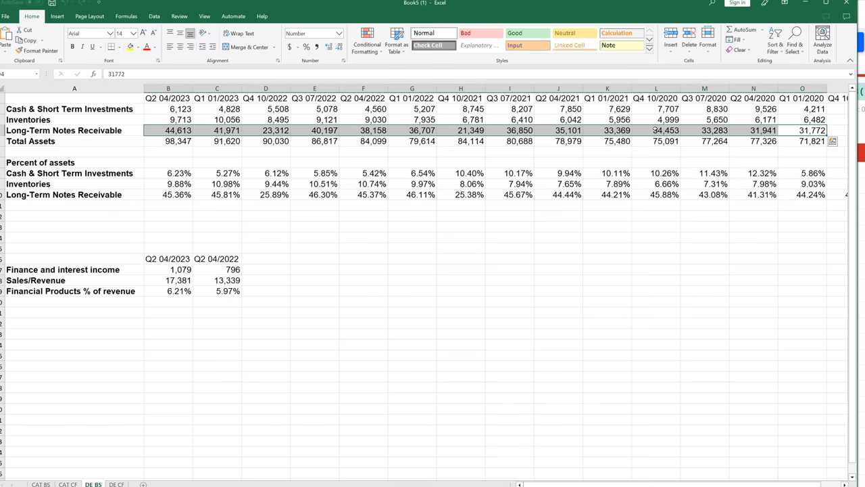
pyautogui.click(796, 131)
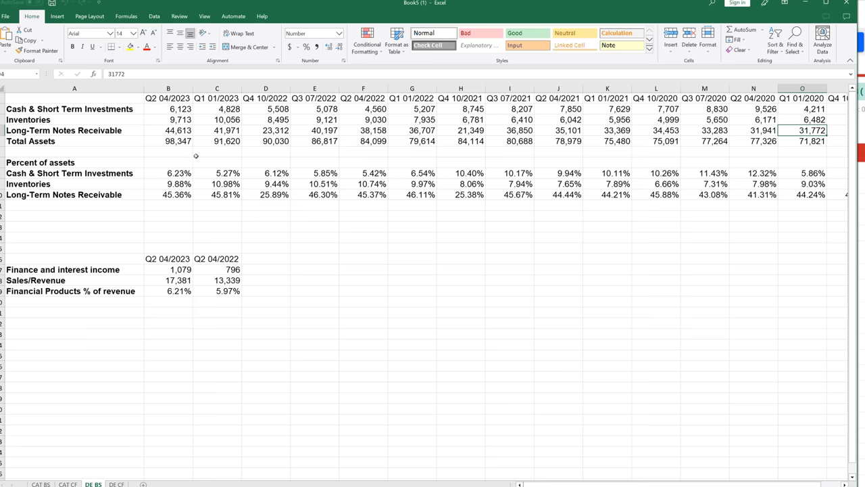
pyautogui.click(183, 131)
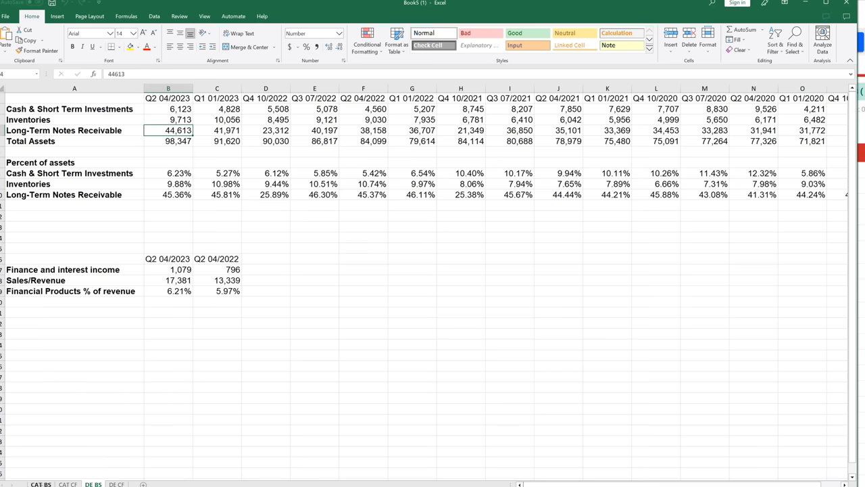
# Check Caterpillar's Long-Term Notes Receivable row on the CAT BS sheet for comparison with Deere's.
pyautogui.click(40, 484)
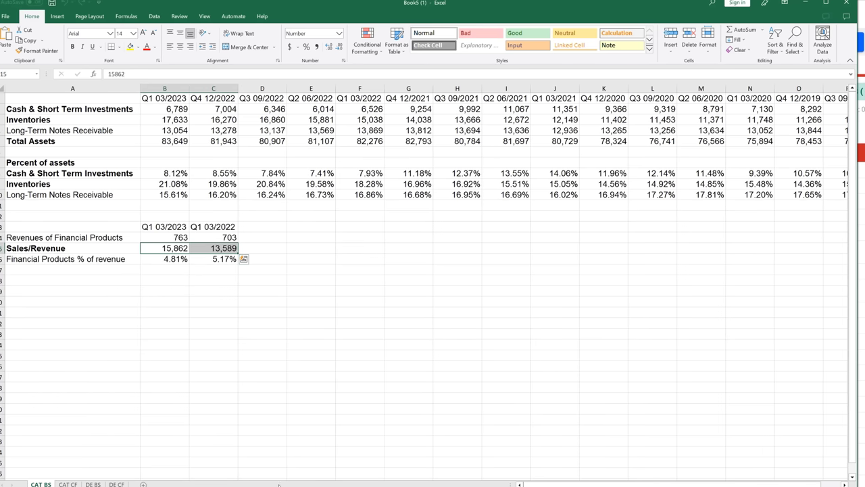
pyautogui.moveTo(522, 484)
pyautogui.mouseDown()
pyautogui.moveTo(549, 484)
pyautogui.moveTo(532, 485)
pyautogui.mouseUp()
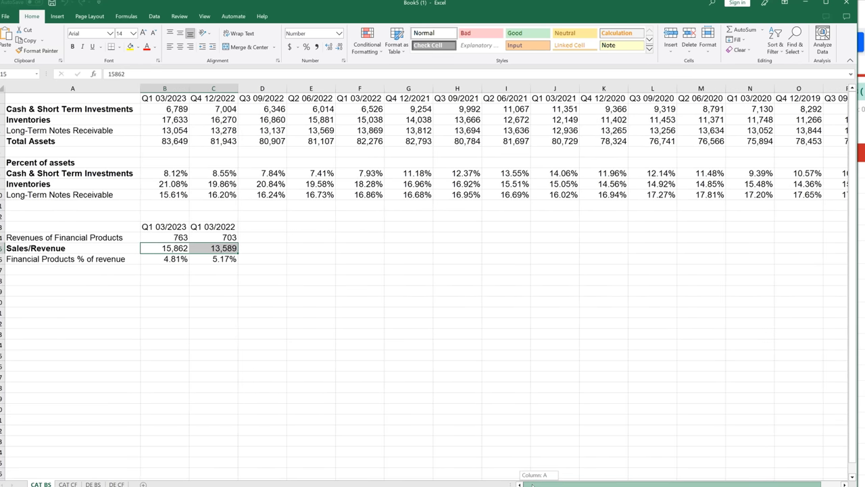
pyautogui.click(86, 128)
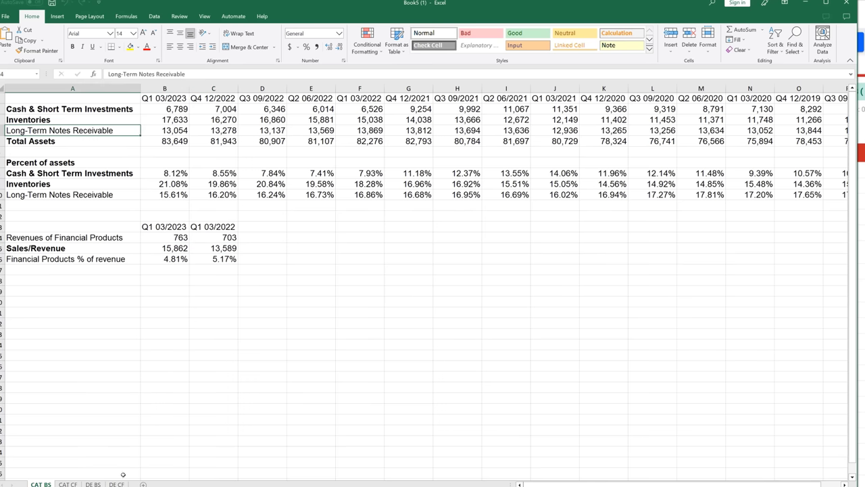
# Return to the DE BS sheet and select Deere's Long-Term Notes Receivable from Q2 04/2023 to Q1 01/2020 to review its trend.
pyautogui.hotkey('ctrl', 'pagedown')
pyautogui.hotkey('ctrl', 'pagedown')
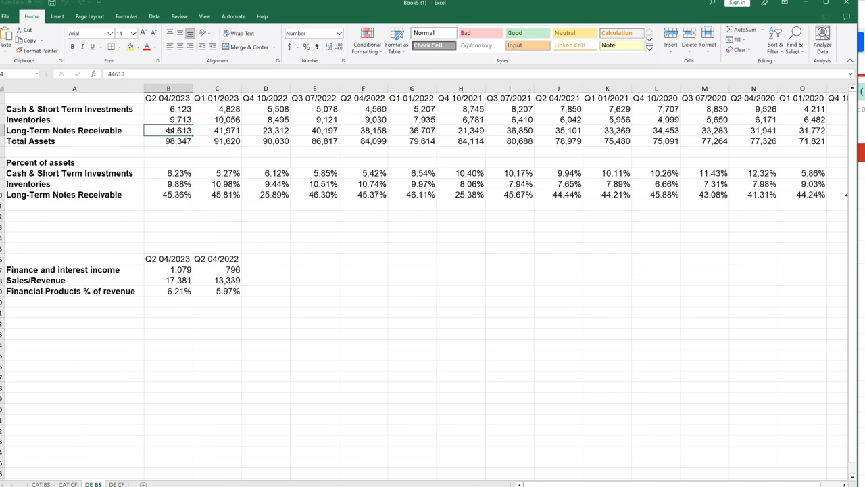
pyautogui.hotkey('shift', 'Right')
pyautogui.hotkey('shift', 'Right')
pyautogui.hotkey('shift', 'Right')
pyautogui.hotkey('shift', 'Right')
pyautogui.hotkey('shift', 'Right')
pyautogui.hotkey('shift', 'Right')
pyautogui.hotkey('shift', 'Right')
pyautogui.hotkey('shift', 'Right')
pyautogui.hotkey('shift', 'Right')
pyautogui.hotkey('shift', 'Right')
pyautogui.hotkey('shift', 'Right')
pyautogui.hotkey('shift', 'Right')
pyautogui.hotkey('shift', 'Right')
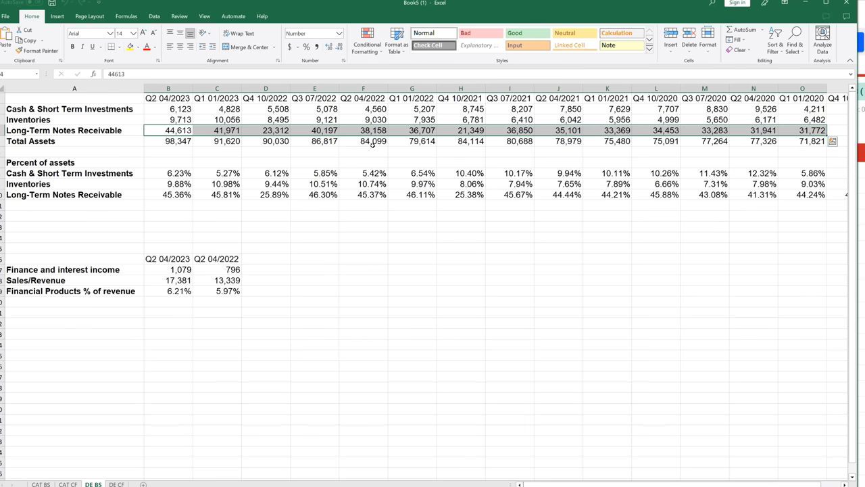
pyautogui.click(178, 130)
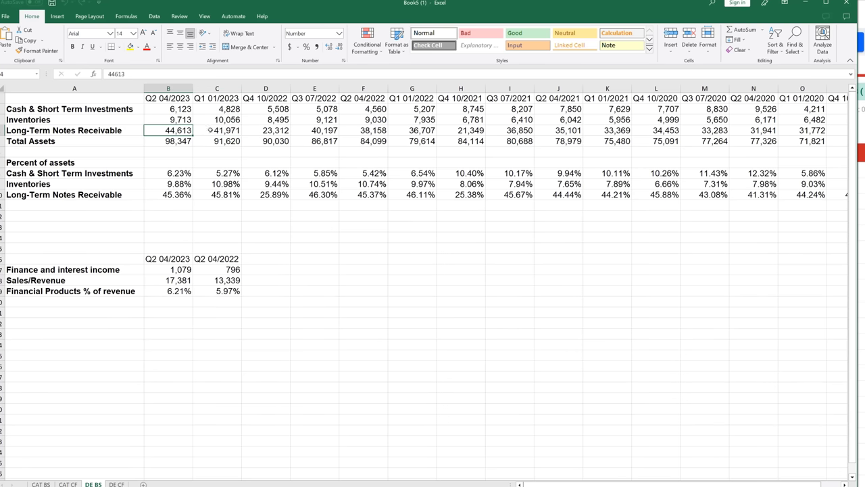
# Compare the Long-Term Notes Receivable percent of assets in row 10 between the DE BS and CAT BS sheets.
pyautogui.moveTo(163, 196); pyautogui.dragTo(818, 196)
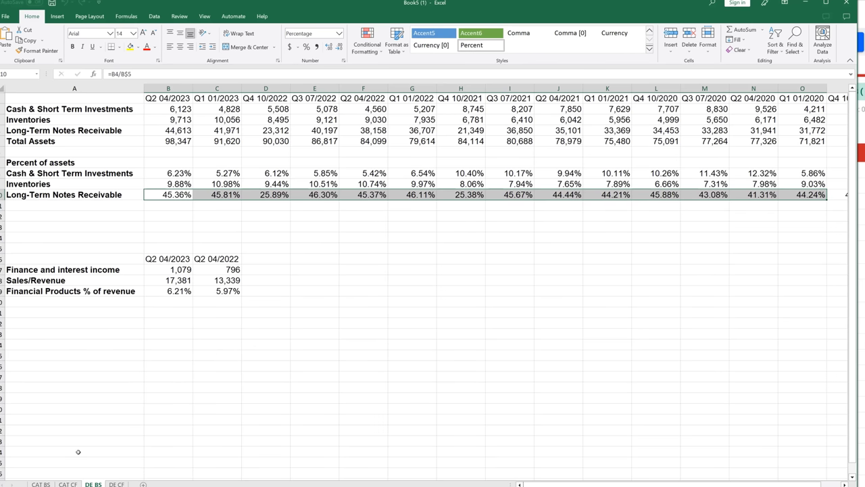
pyautogui.click(41, 484)
pyautogui.moveTo(169, 195); pyautogui.dragTo(391, 197)
# Glance at the DE CF sheet, then return to DE BS to review row 10 percentages from Q2 04/2023 to Q1 01/2022.
pyautogui.click(117, 484)
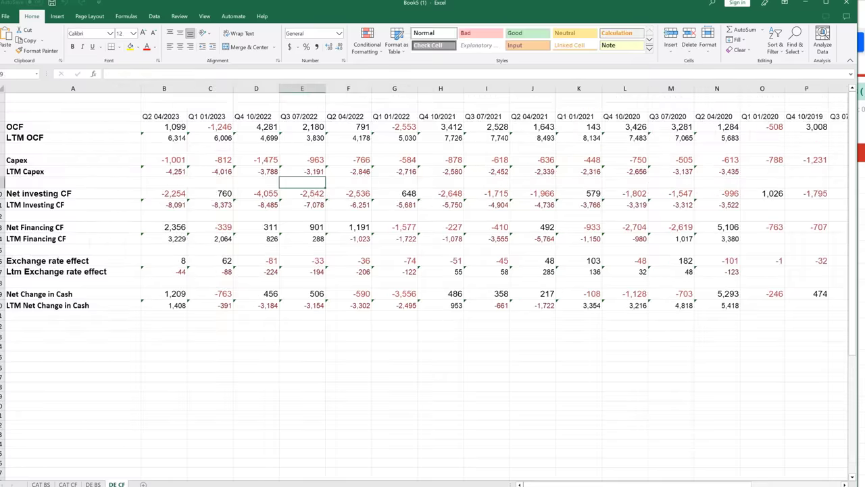
pyautogui.click(92, 484)
pyautogui.click(217, 223)
pyautogui.moveTo(169, 195); pyautogui.dragTo(423, 195)
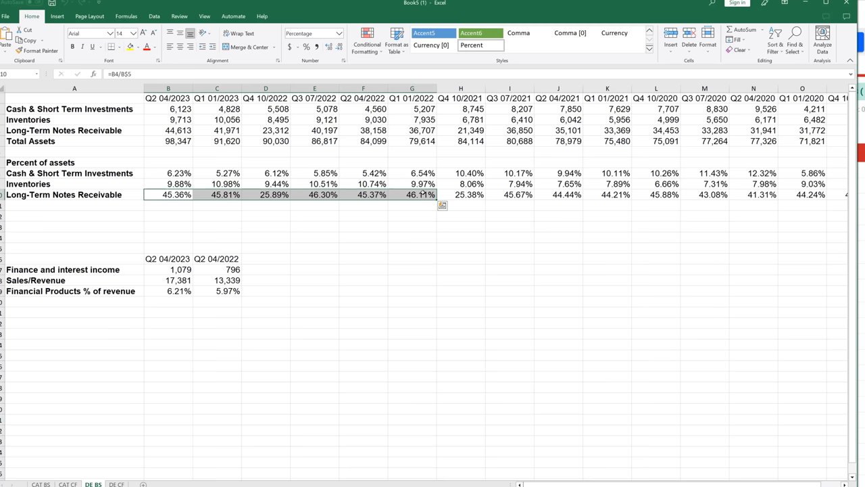
pyautogui.click(372, 224)
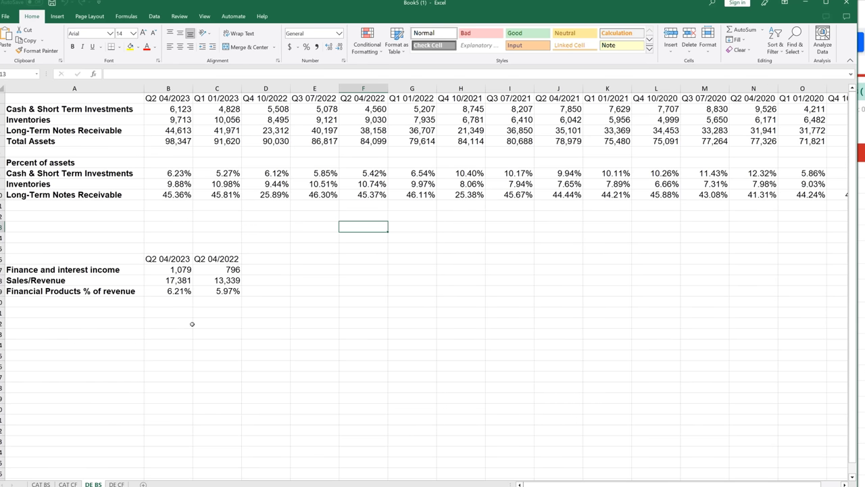
# Review Deere's finance and interest income, sales and financial products percent of revenue for Q2 04/2023 and Q2 04/2022.
pyautogui.moveTo(164, 268); pyautogui.dragTo(217, 292)
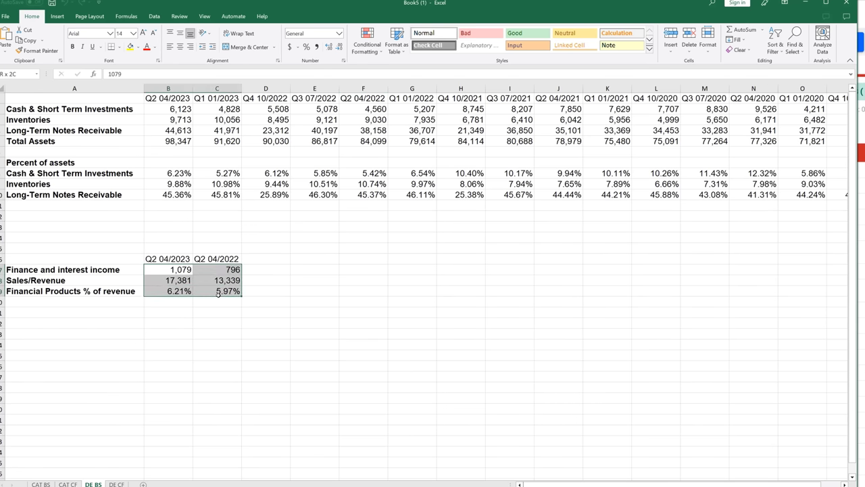
pyautogui.moveTo(156, 258); pyautogui.dragTo(205, 294)
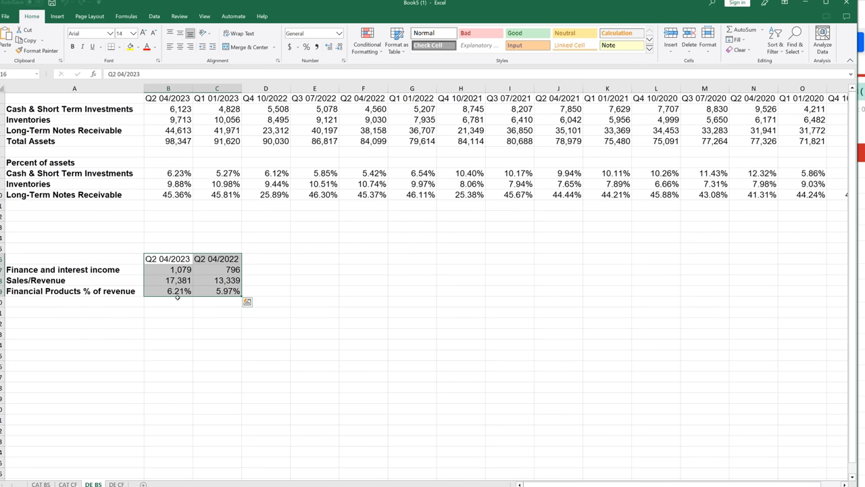
pyautogui.click(173, 311)
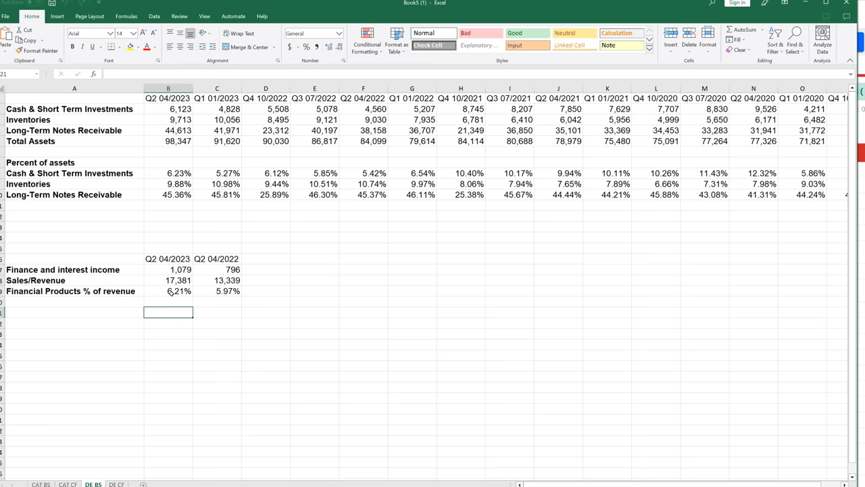
pyautogui.moveTo(171, 292); pyautogui.dragTo(223, 276)
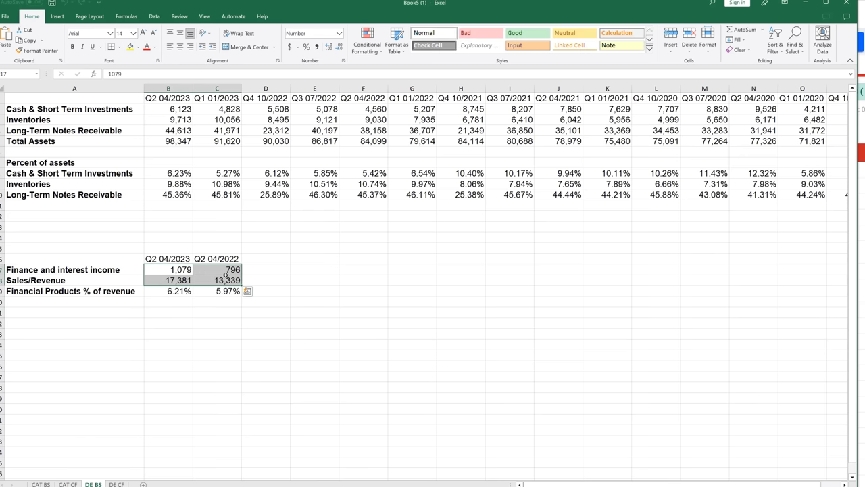
# Review Deere's Long-Term Notes Receivable in row 4, comparing Q2 04/2023 with Q2 04/2022.
pyautogui.moveTo(169, 195); pyautogui.dragTo(217, 195)
pyautogui.moveTo(169, 130); pyautogui.dragTo(808, 131)
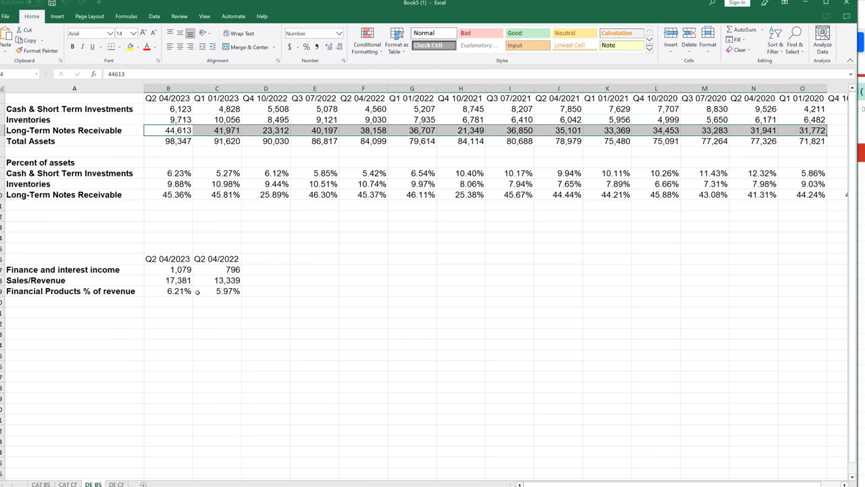
pyautogui.click(186, 263)
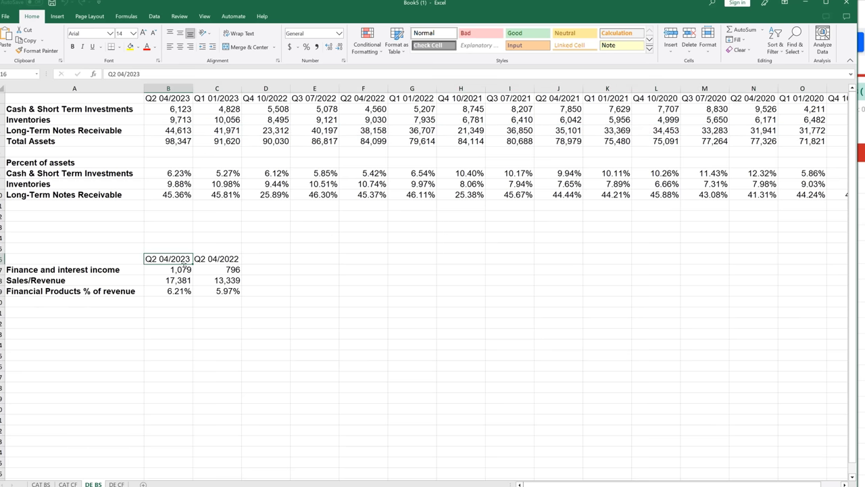
pyautogui.click(180, 131)
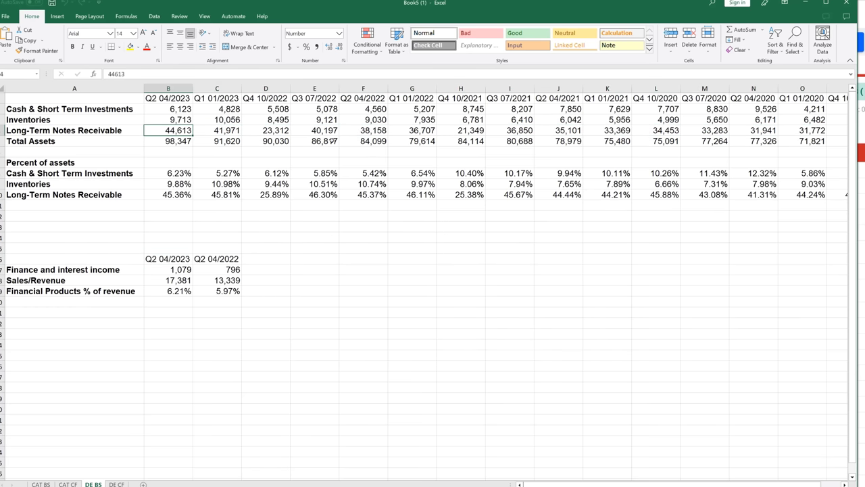
pyautogui.click(372, 131)
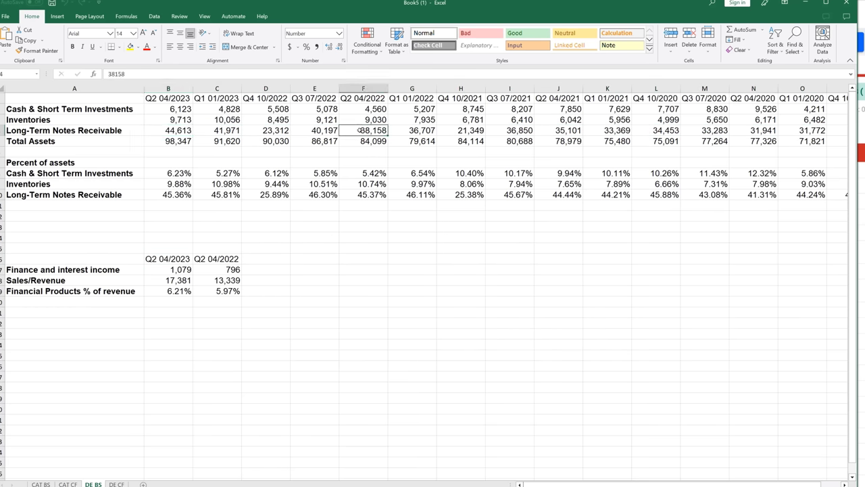
# Open the CAT BS sheet and compare Caterpillar's Q1 03/2023 Long-Term Notes Receivable with earlier quarters.
pyautogui.hotkey('ctrl', 'pageup')
pyautogui.hotkey('ctrl', 'pageup')
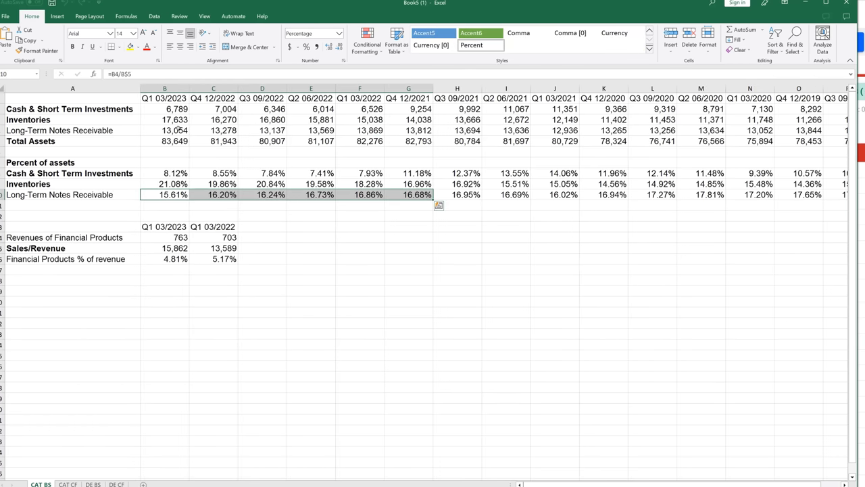
pyautogui.click(179, 130)
pyautogui.click(322, 131)
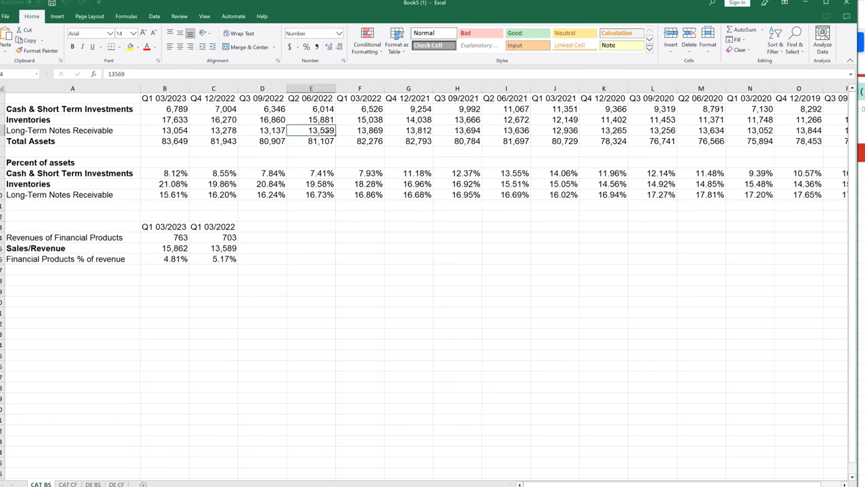
pyautogui.click(165, 130)
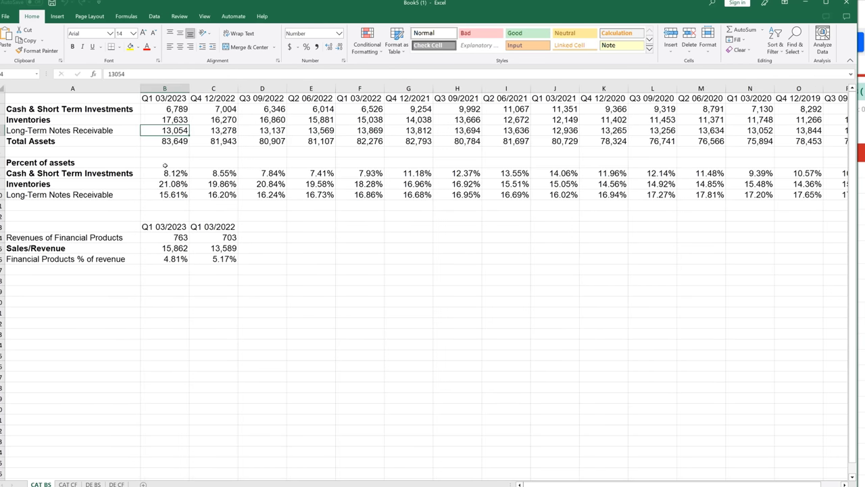
# Compare financial products revenue and its percent of revenue between the CAT BS and DE BS sheets.
pyautogui.moveTo(179, 237); pyautogui.dragTo(234, 242)
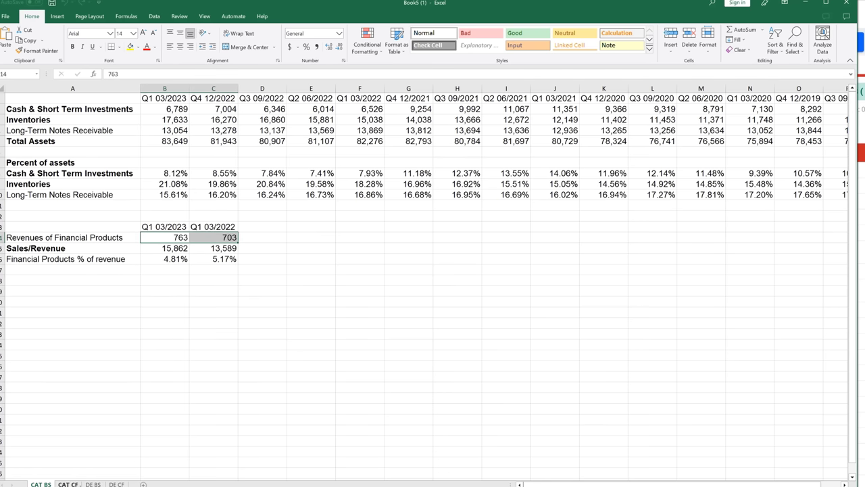
pyautogui.moveTo(172, 259); pyautogui.dragTo(223, 259)
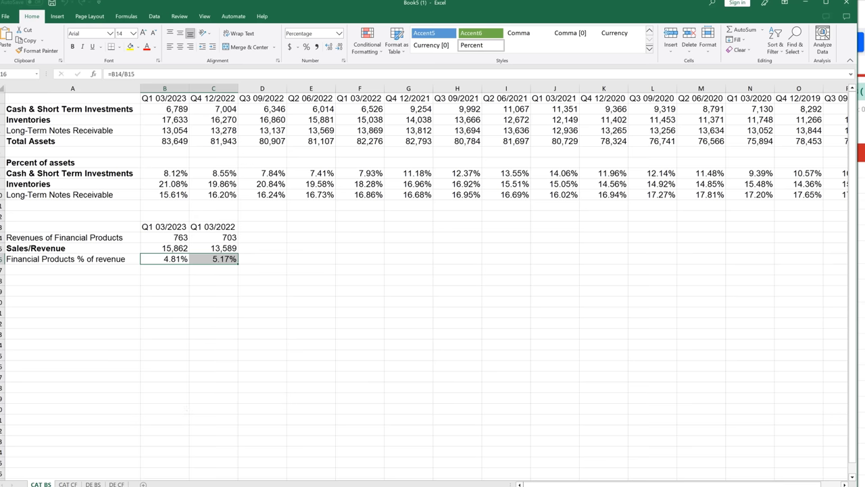
pyautogui.click(94, 484)
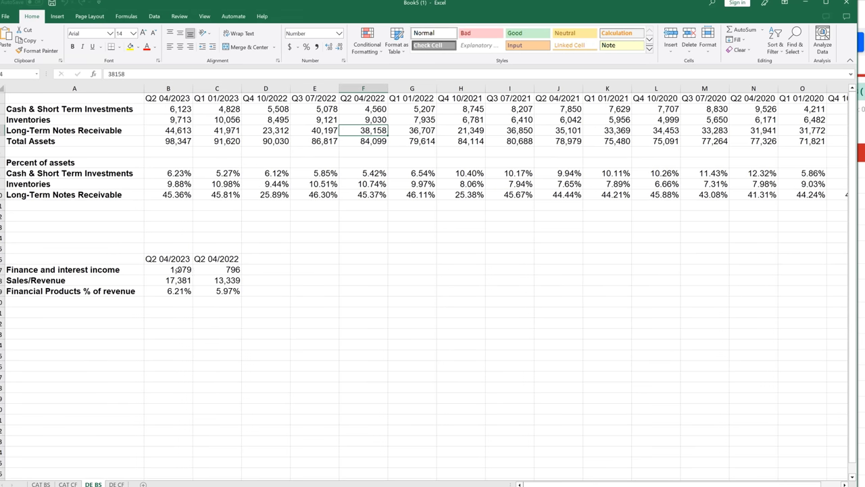
pyautogui.moveTo(189, 269); pyautogui.dragTo(223, 270)
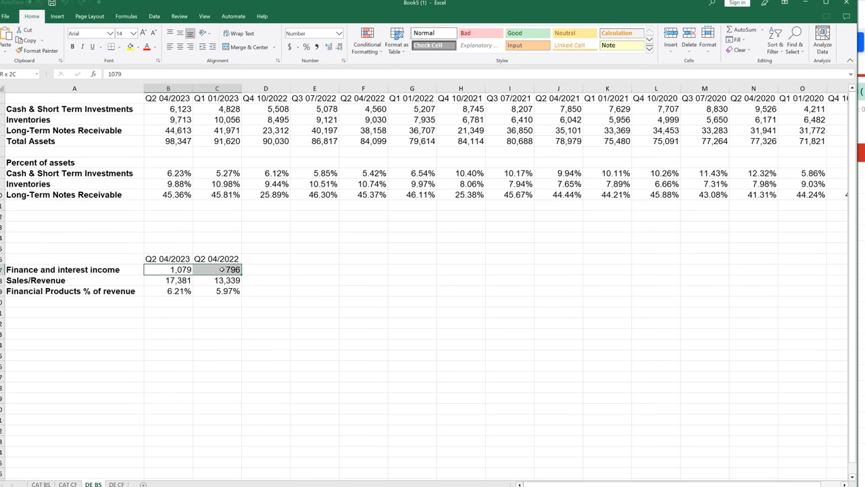
pyautogui.moveTo(177, 293); pyautogui.dragTo(210, 292)
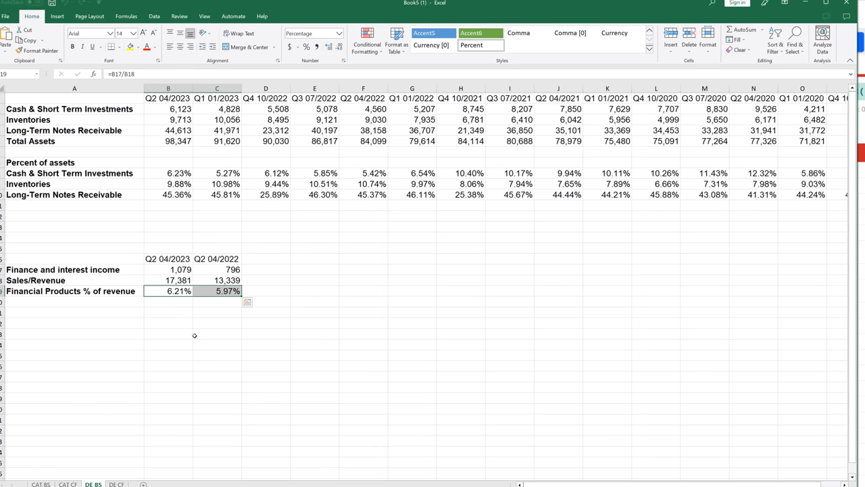
# Re-examine Deere's financial products block in B17:C19, focusing on the percent of revenue in B19:C19.
pyautogui.moveTo(171, 271); pyautogui.dragTo(220, 291)
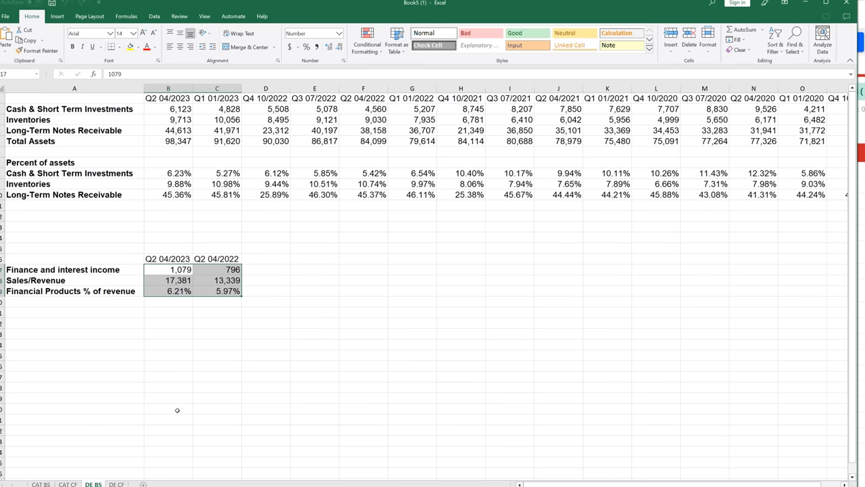
pyautogui.click(172, 356)
pyautogui.moveTo(169, 291); pyautogui.dragTo(227, 290)
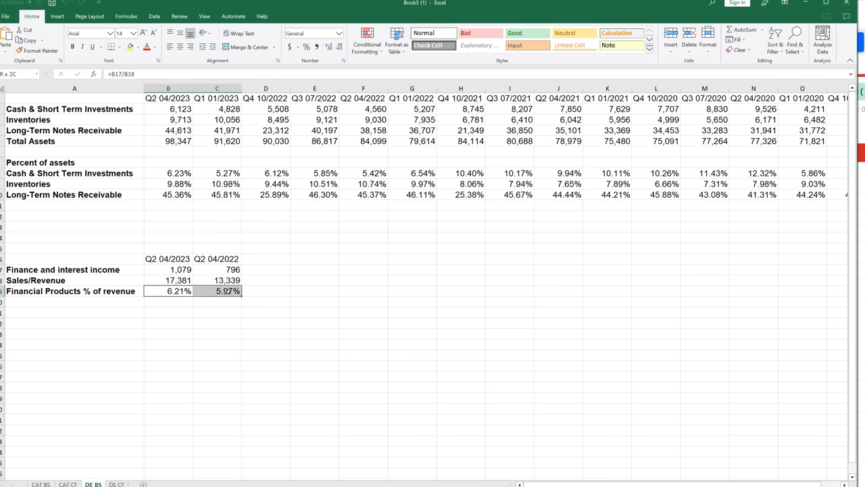
pyautogui.click(291, 379)
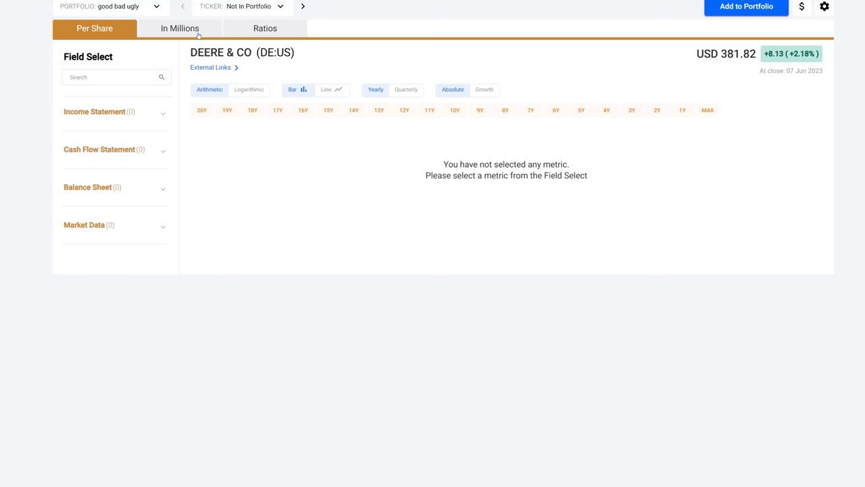
# Switch to FAST Graphs and chart Deere's quarterly Current Ratio and Quick Ratio from the liquidity ratios.
pyautogui.click(248, 28)
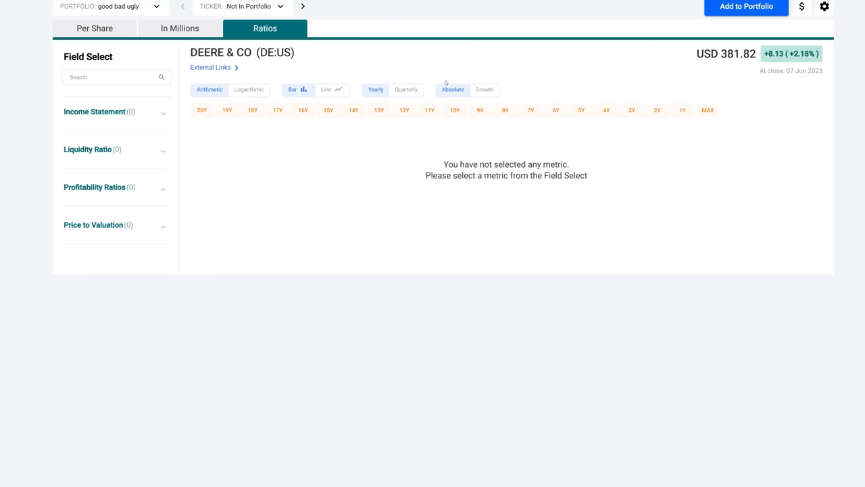
pyautogui.click(405, 89)
pyautogui.click(87, 152)
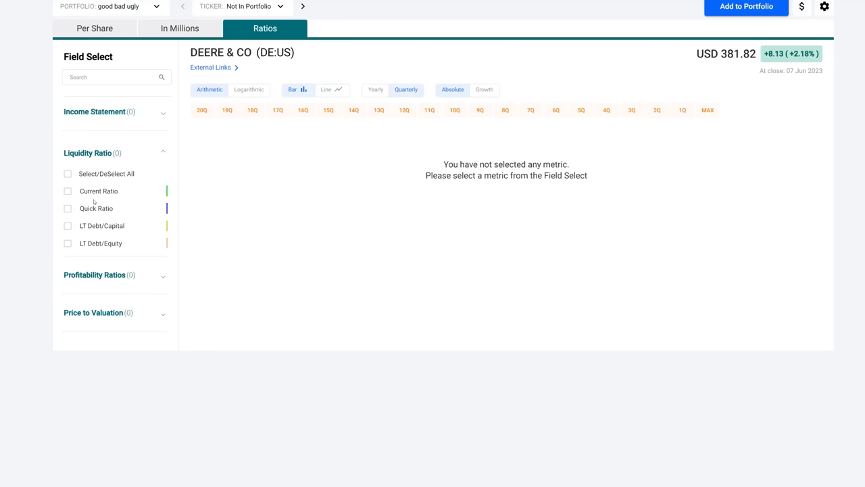
pyautogui.click(68, 191)
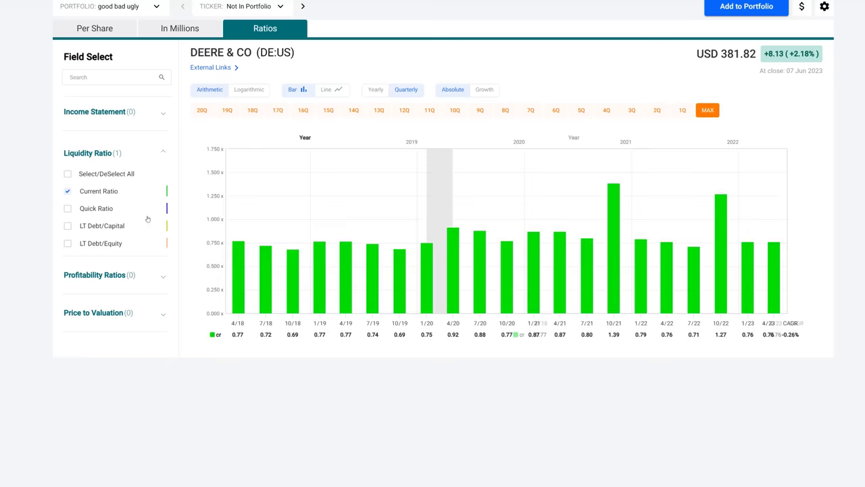
pyautogui.click(100, 211)
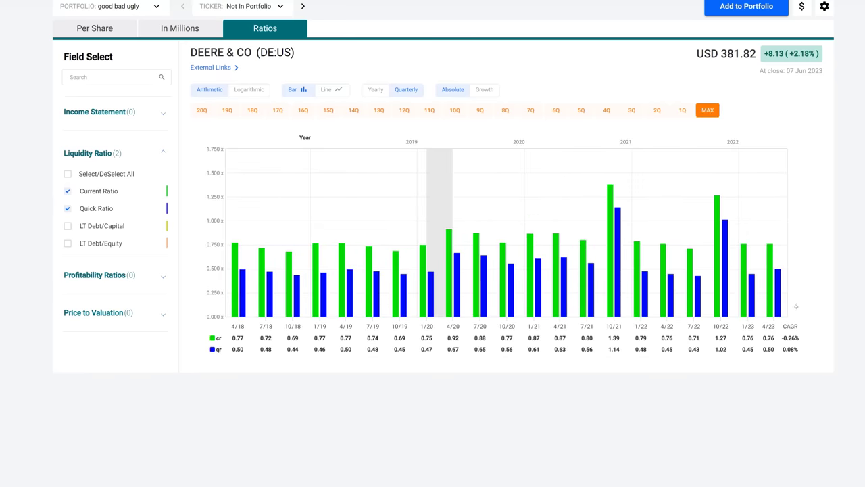
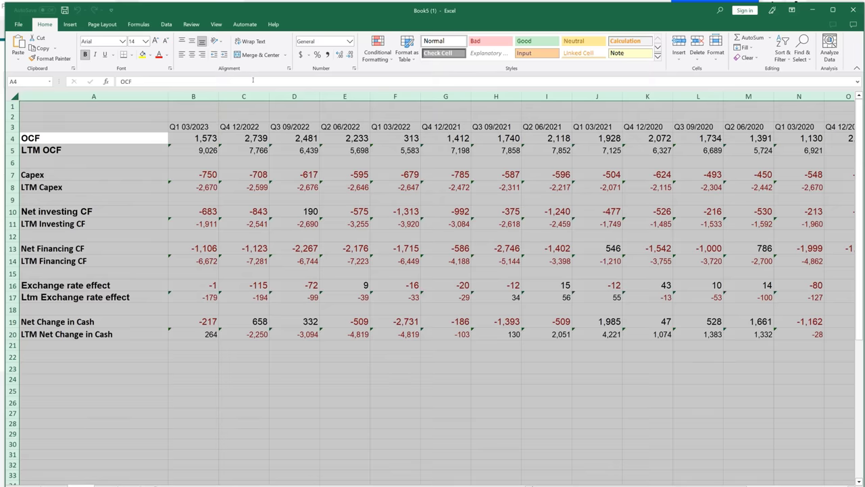
# On Excel's CAT CF sheet, compare Caterpillar's LTM OCF with its LTM Capex from Q1 03/2023 back to Q1 03/2020.
pyautogui.click(244, 211)
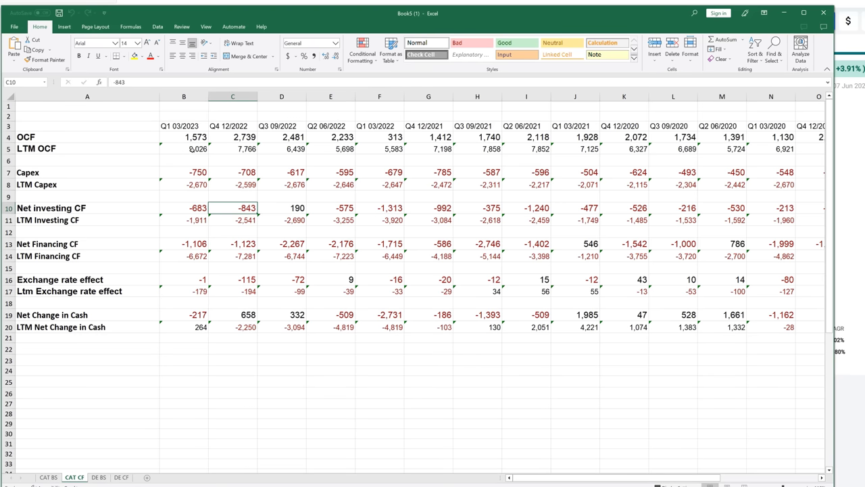
pyautogui.moveTo(192, 149); pyautogui.dragTo(760, 147)
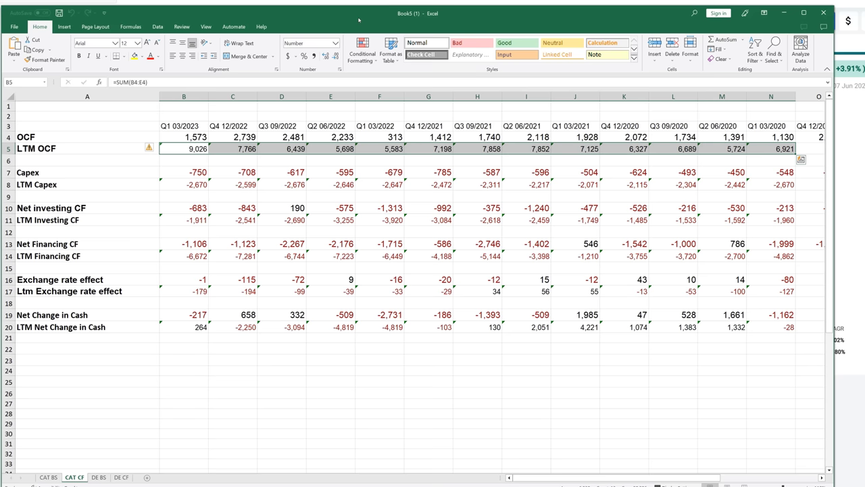
pyautogui.click(193, 158)
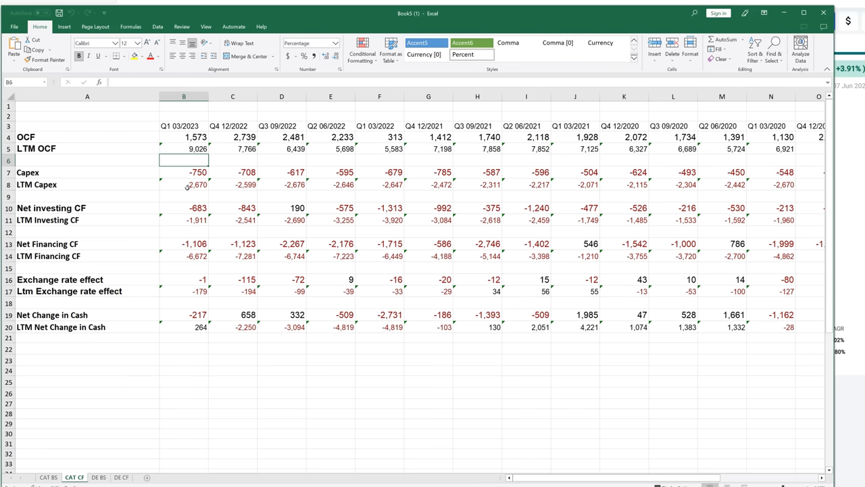
pyautogui.moveTo(187, 186); pyautogui.dragTo(776, 185)
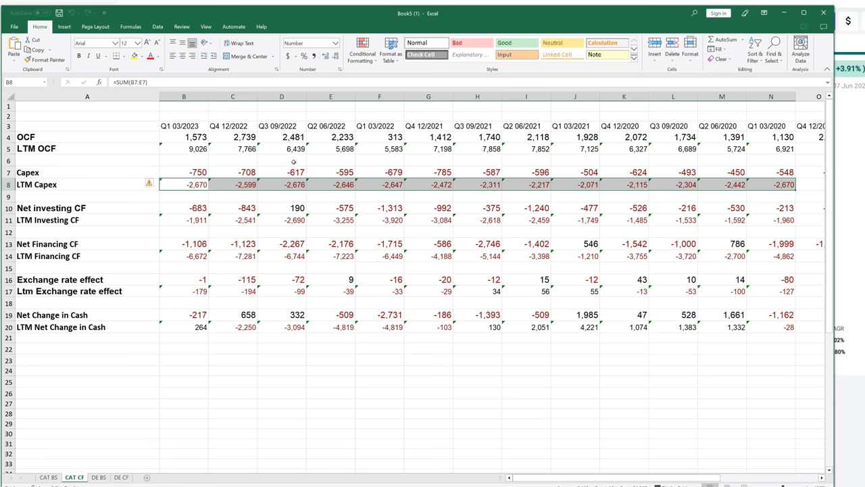
pyautogui.moveTo(189, 148); pyautogui.dragTo(778, 149)
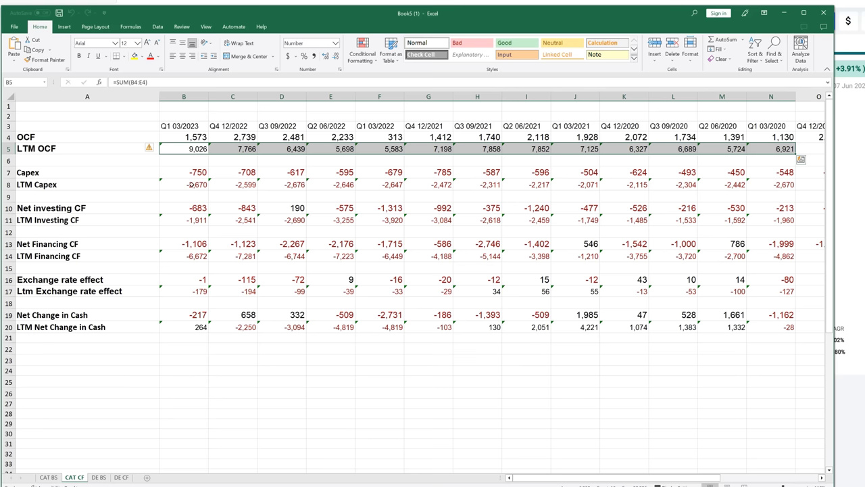
pyautogui.moveTo(192, 184); pyautogui.dragTo(754, 189)
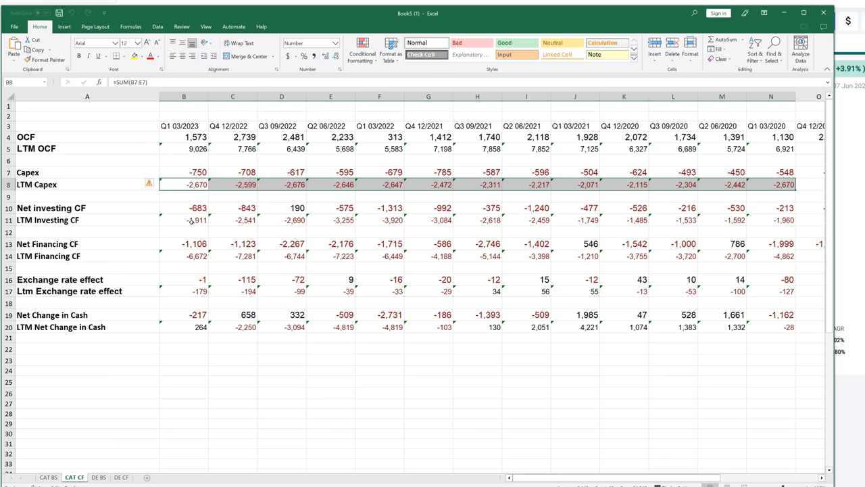
# Examine Caterpillar's LTM Investing CF from Q1 03/2023 back to Q1 03/2020, focusing on the 2022 and 2021 quarters.
pyautogui.moveTo(192, 221); pyautogui.dragTo(777, 221)
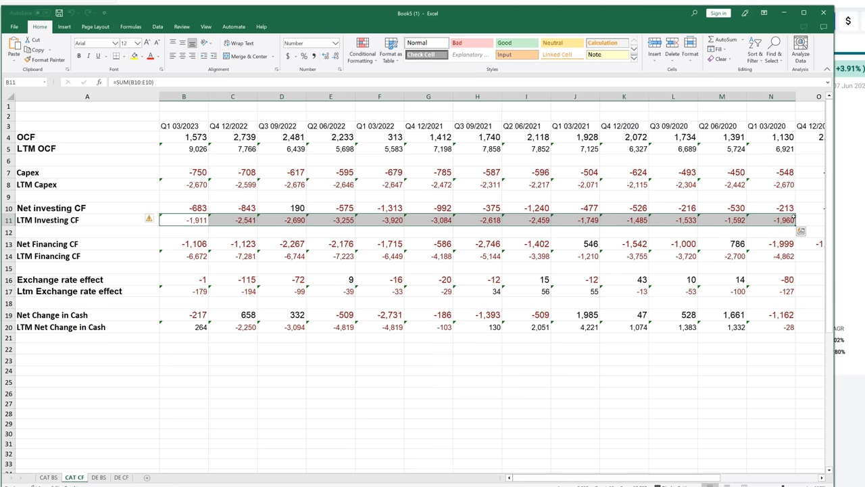
pyautogui.moveTo(272, 221); pyautogui.dragTo(537, 224)
pyautogui.moveTo(281, 221); pyautogui.dragTo(503, 223)
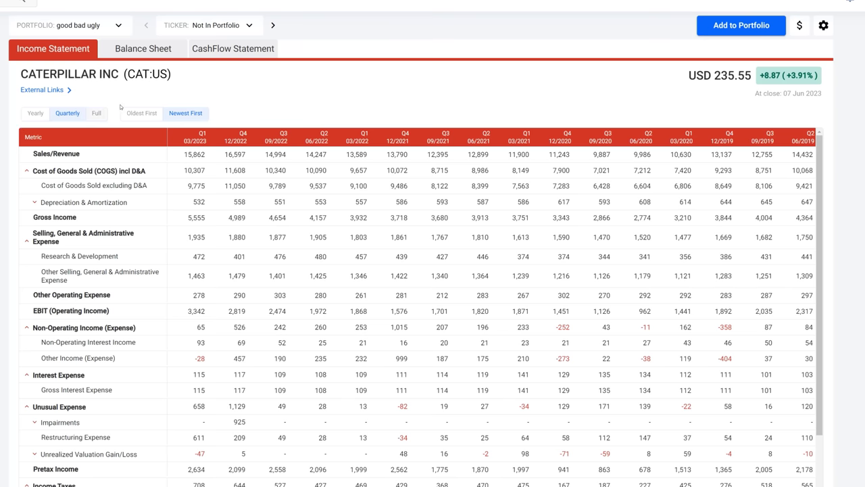
# Display Caterpillar's quarterly cash flow statement and examine Purchase of Investments around Q1 03/2022 to Q3 09/2021.
pyautogui.click(218, 48)
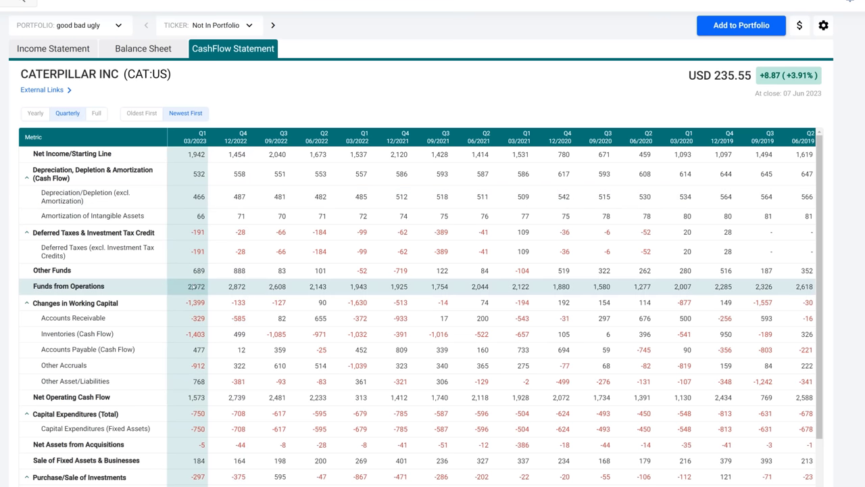
pyautogui.scroll(-3, 257, 338)
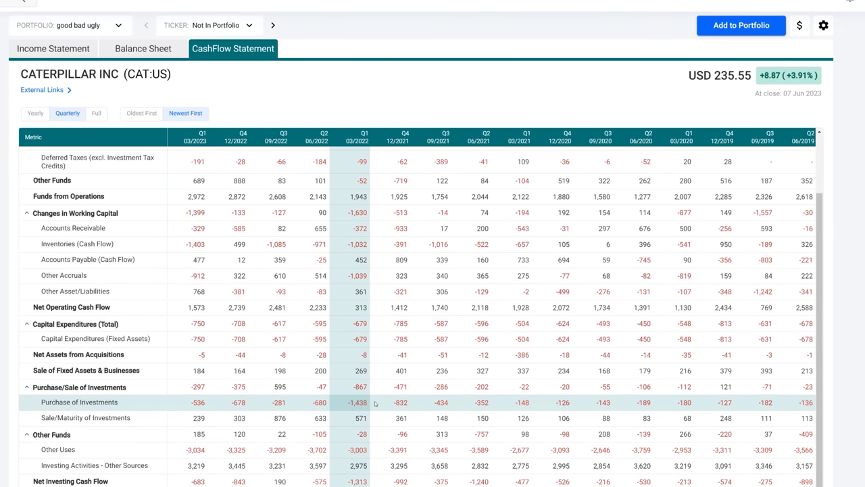
pyautogui.moveTo(335, 403); pyautogui.dragTo(479, 405)
pyautogui.click(441, 404)
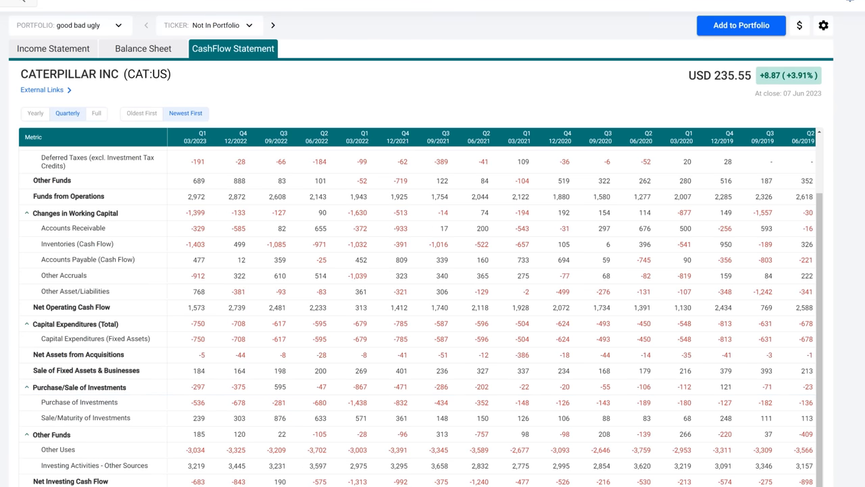
# Switch back to Excel's CAT CF sheet and re-examine LTM Investing CF from Q1 03/2023 back to Q1 03/2020.
pyautogui.hotkey('alt', 'Tab')
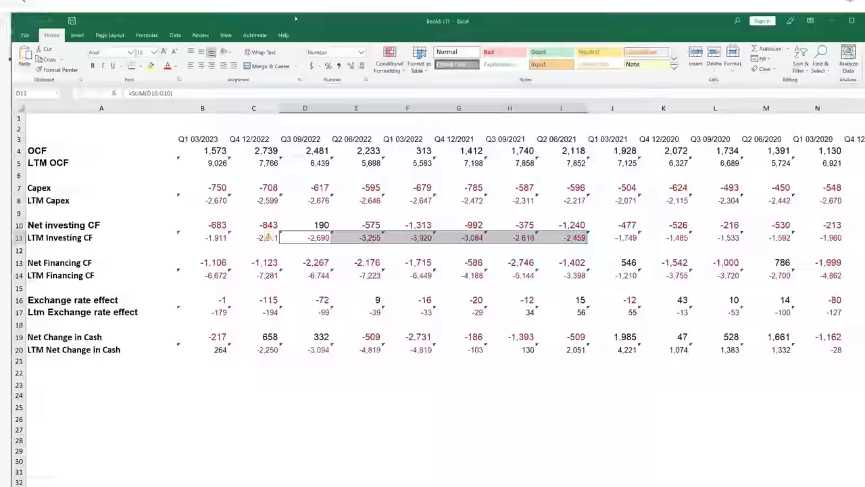
pyautogui.moveTo(261, 240); pyautogui.dragTo(470, 235)
pyautogui.moveTo(196, 235); pyautogui.dragTo(823, 235)
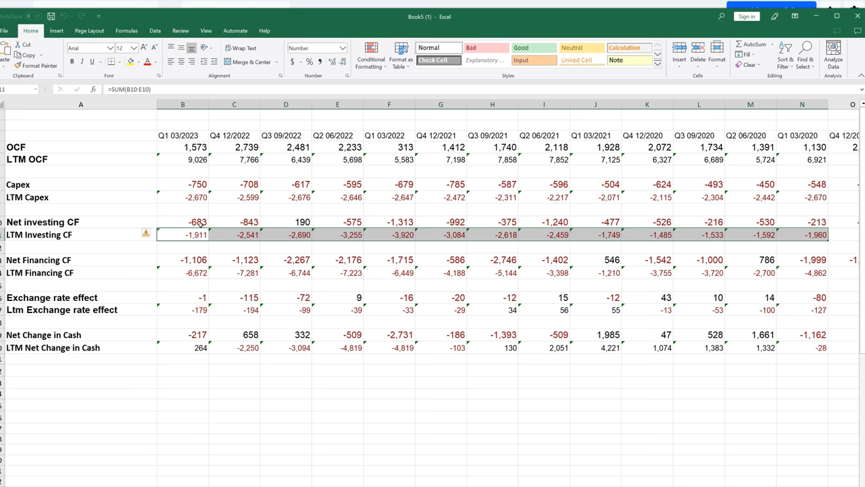
# Examine Caterpillar's LTM Financing CF back to Q1 03/2020, and check its Change in Capital Stock for Q4 12/2022 to Q3 09/2021 in FAST Graphs.
pyautogui.moveTo(173, 276); pyautogui.dragTo(803, 270)
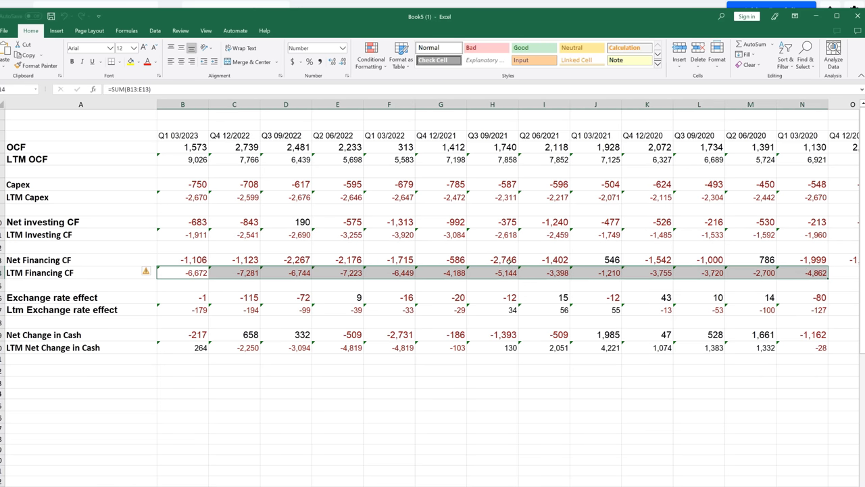
pyautogui.click(805, 279)
pyautogui.click(205, 275)
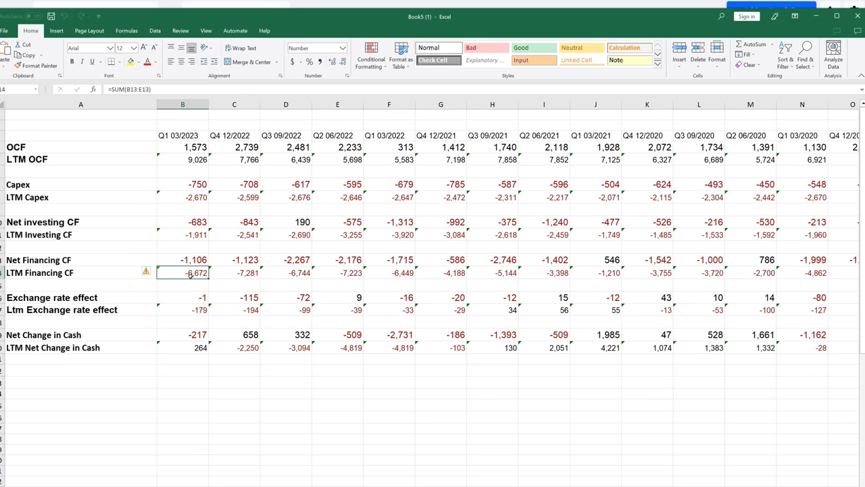
pyautogui.moveTo(227, 273); pyautogui.dragTo(335, 276)
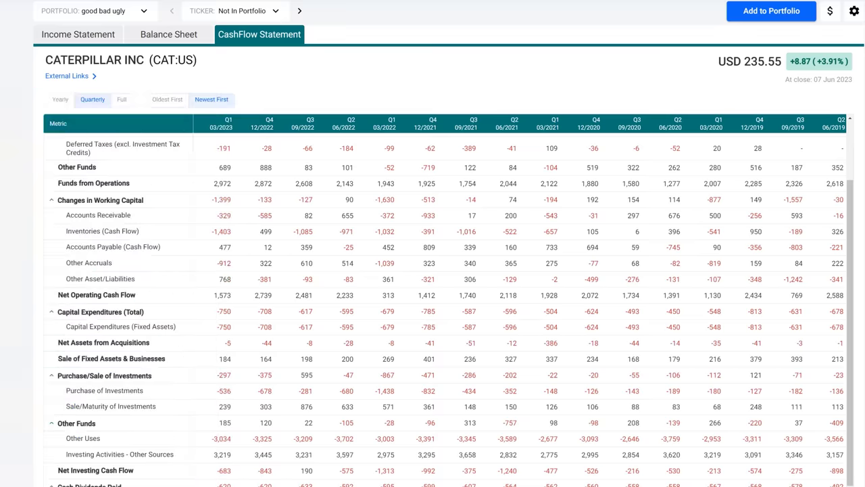
pyautogui.scroll(-3, 217, 399)
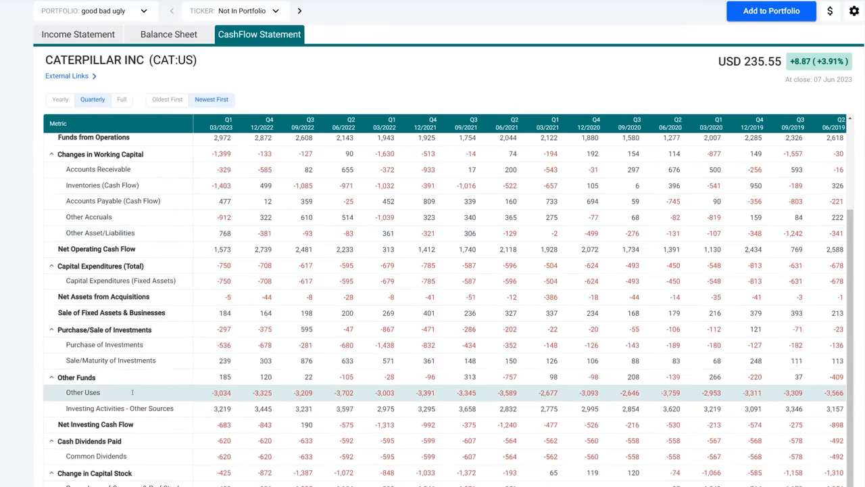
pyautogui.moveTo(237, 383); pyautogui.dragTo(465, 386)
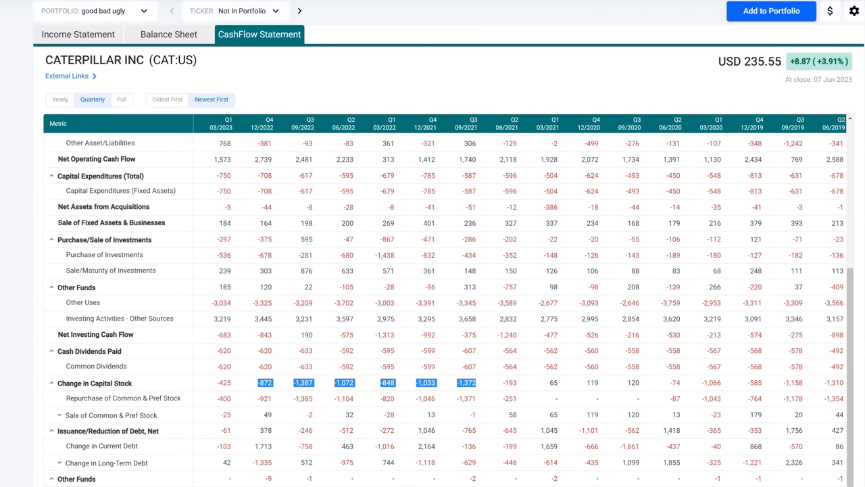
# In Excel, examine Caterpillar's LTM Net Change in Cash back to Q1 03/2020, focusing on Q4 12/2022 to Q3 09/2021.
pyautogui.hotkey('alt', 'Tab')
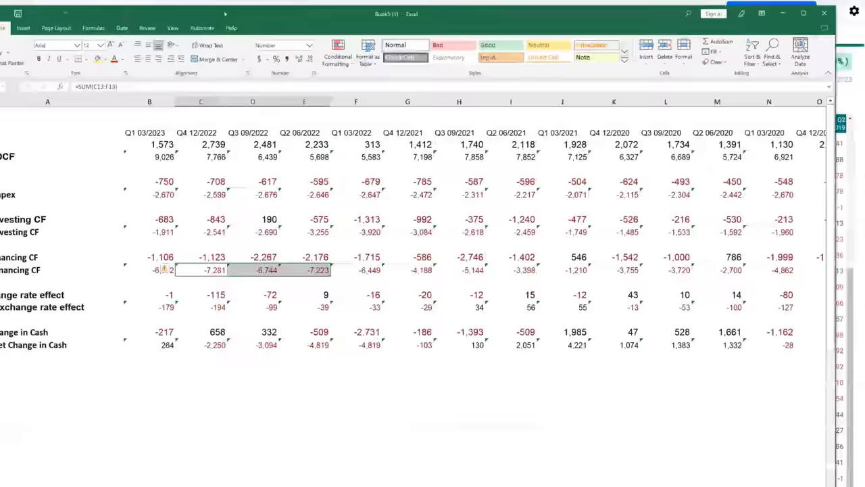
pyautogui.moveTo(155, 332); pyautogui.dragTo(670, 321)
pyautogui.moveTo(196, 331); pyautogui.dragTo(802, 336)
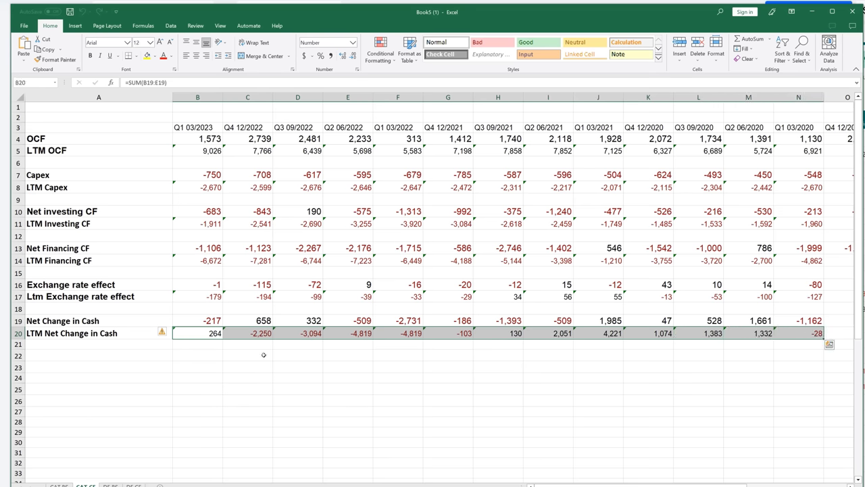
pyautogui.click(264, 355)
pyautogui.moveTo(245, 332); pyautogui.dragTo(520, 345)
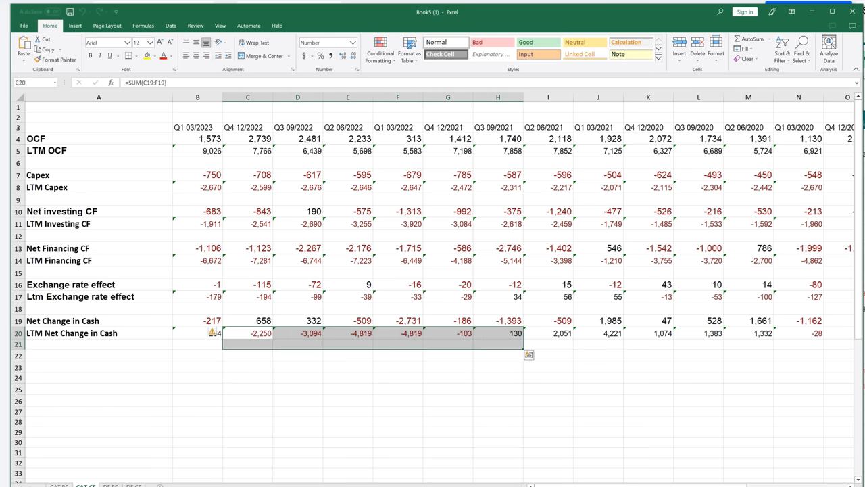
# Compare Caterpillar's Cash & Short Term Investments on the CAT BS sheet with its LTM Net Change in Cash on CAT CF.
pyautogui.hotkey('ctrl', 'pageup')
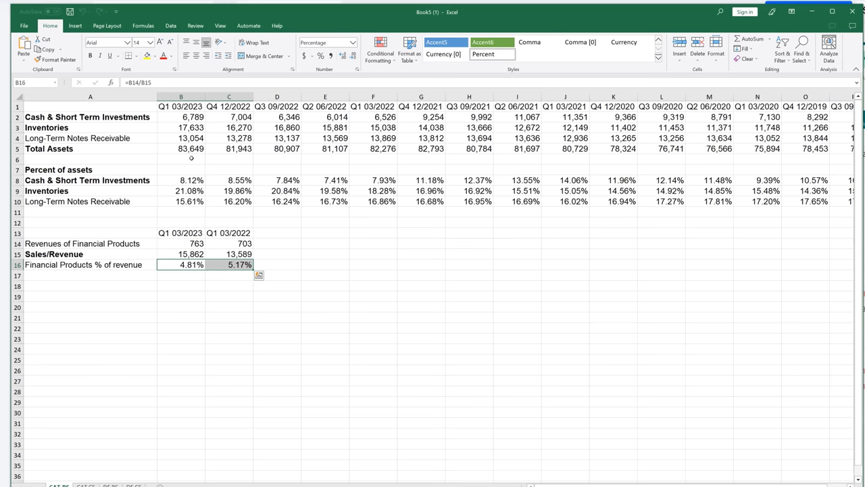
pyautogui.moveTo(170, 118); pyautogui.dragTo(710, 117)
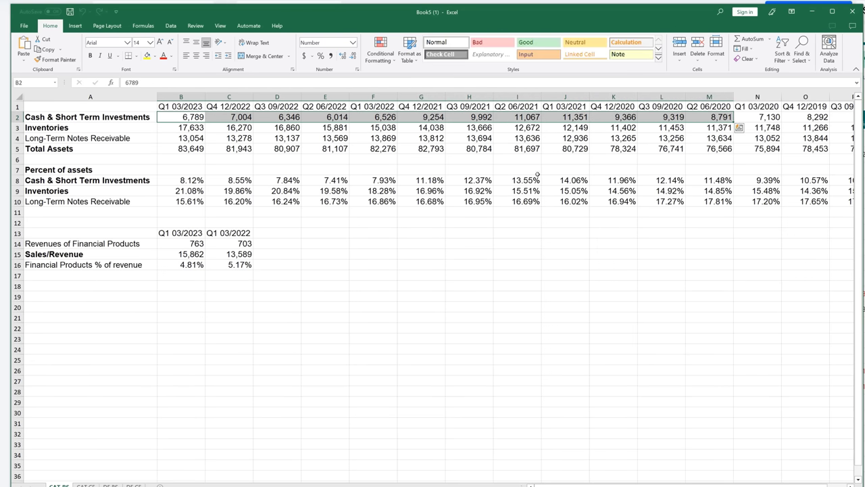
pyautogui.moveTo(633, 116); pyautogui.dragTo(177, 117)
pyautogui.hotkey('ctrl', 'pagedown')
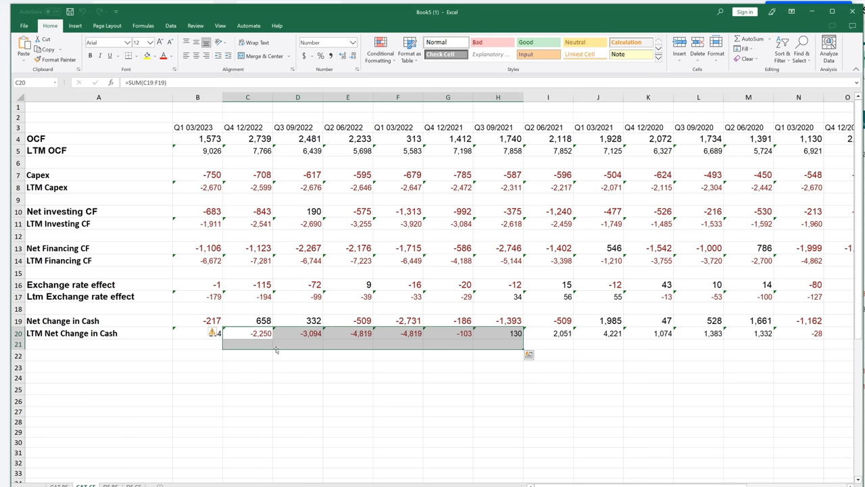
pyautogui.moveTo(244, 334); pyautogui.dragTo(504, 332)
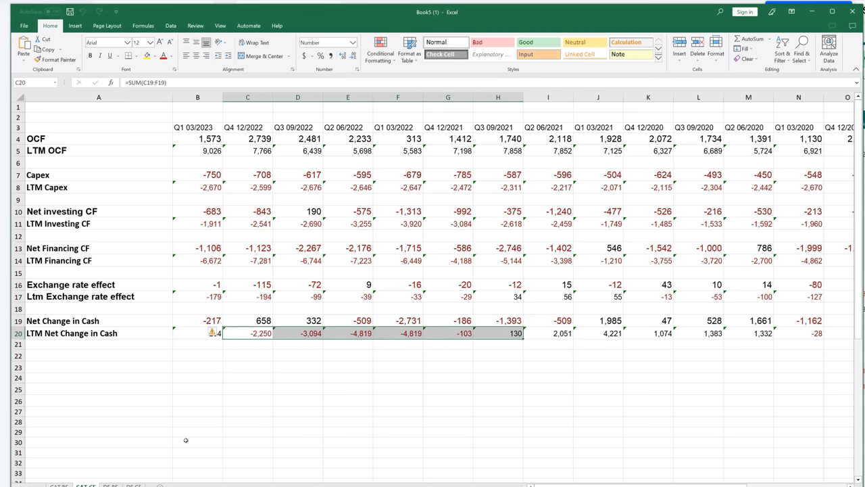
pyautogui.hotkey('ctrl', 'pageup')
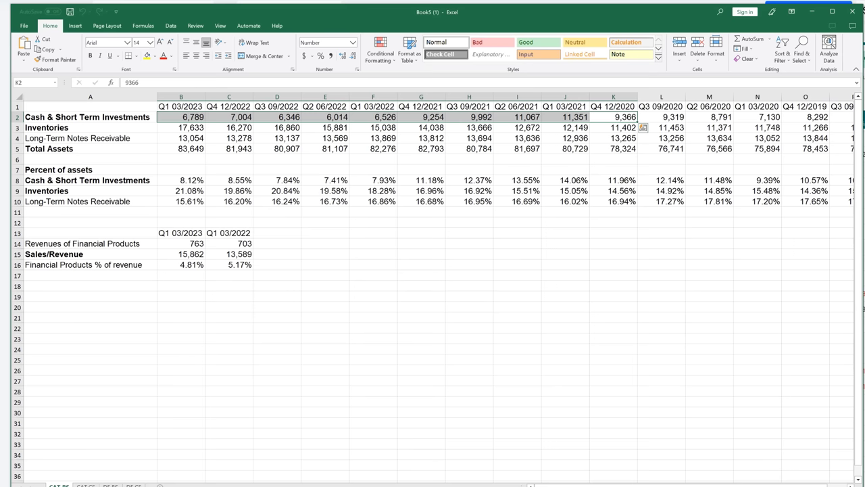
pyautogui.moveTo(189, 117); pyautogui.dragTo(565, 117)
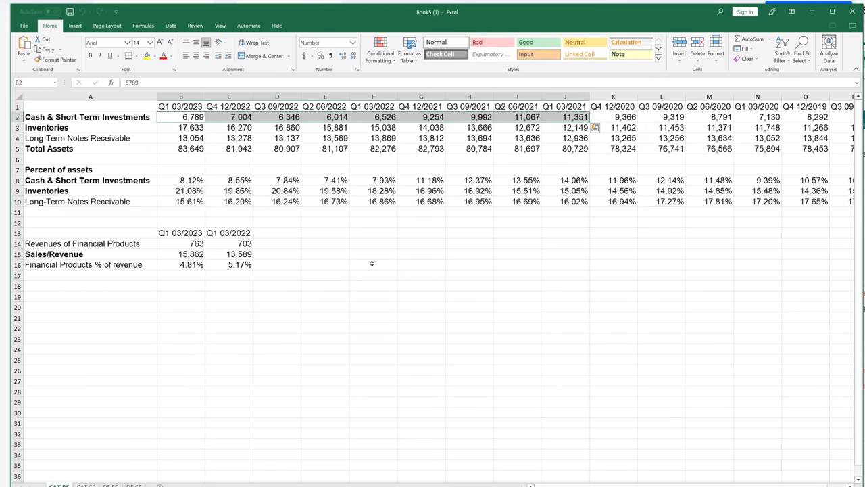
pyautogui.hotkey('ctrl', 'pagedown')
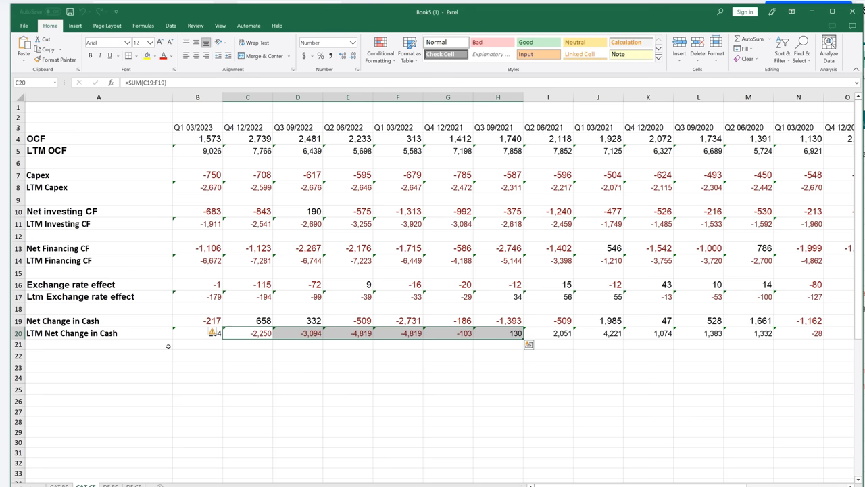
pyautogui.moveTo(195, 331); pyautogui.dragTo(409, 331)
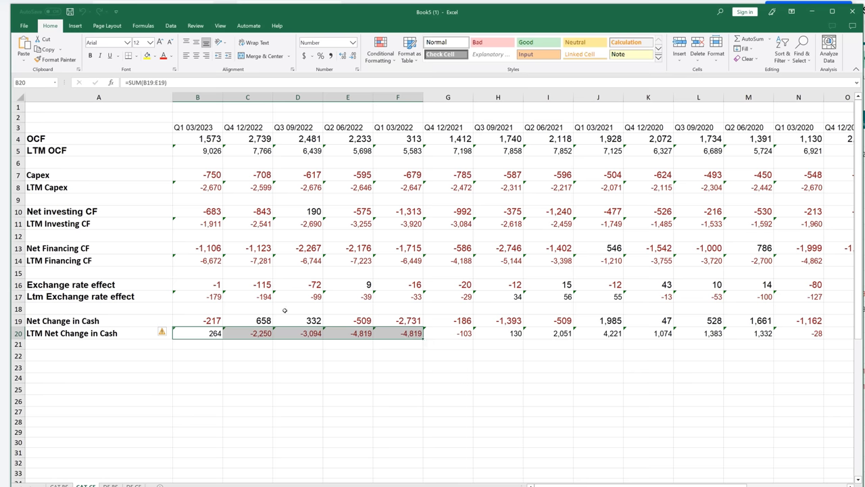
# Examine Caterpillar's LTM OCF, and compare Deere's LTM OCF and LTM Capex on the DE CF sheet from Q2 04/2023 back to Q2 04/2020.
pyautogui.moveTo(205, 151); pyautogui.dragTo(703, 150)
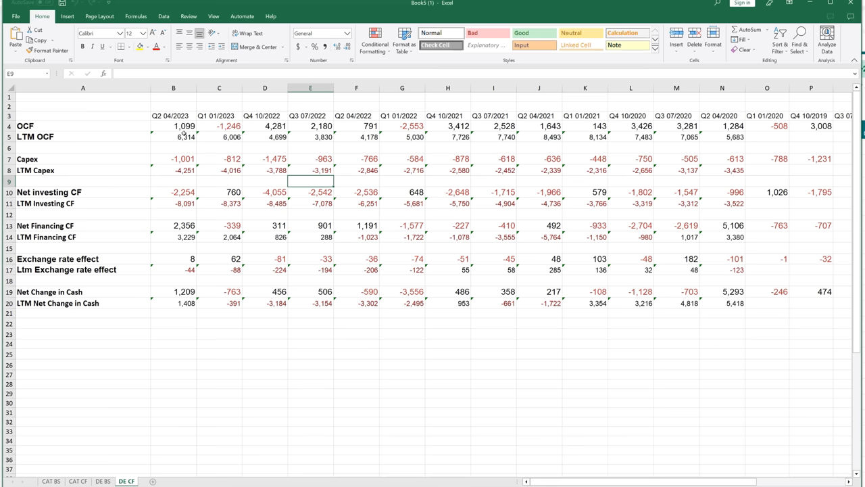
pyautogui.moveTo(183, 137); pyautogui.dragTo(718, 139)
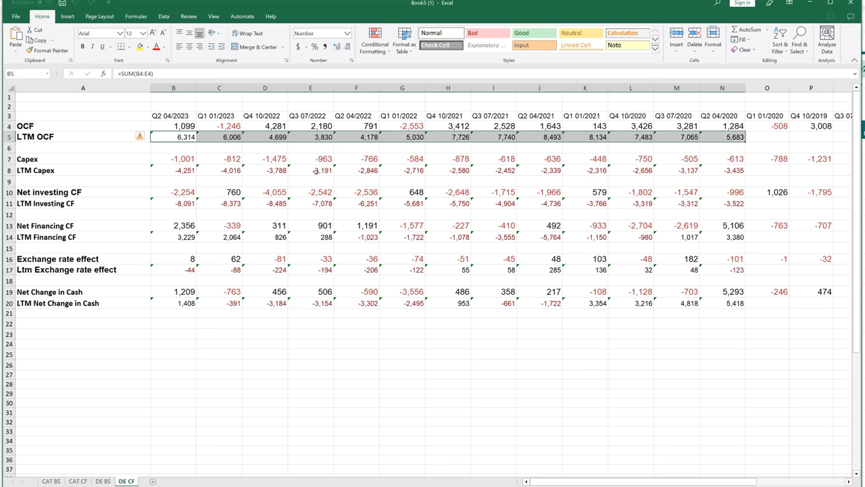
pyautogui.moveTo(815, 158); pyautogui.dragTo(396, 160)
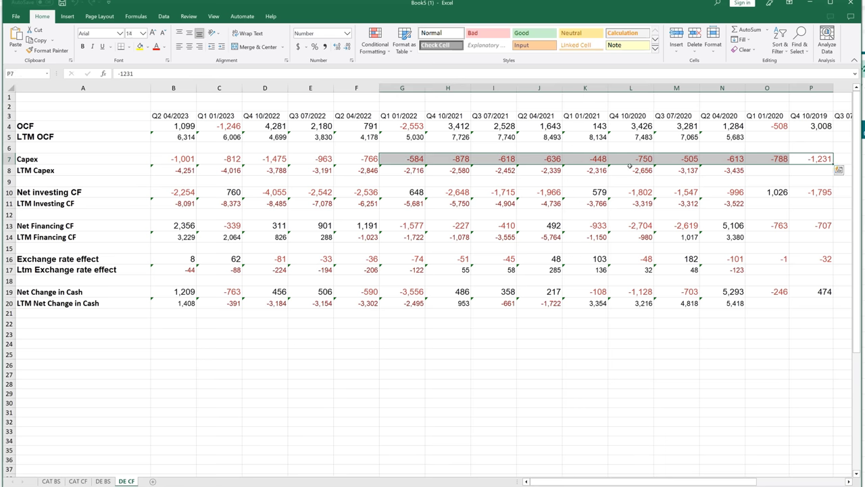
pyautogui.moveTo(740, 170); pyautogui.dragTo(186, 170)
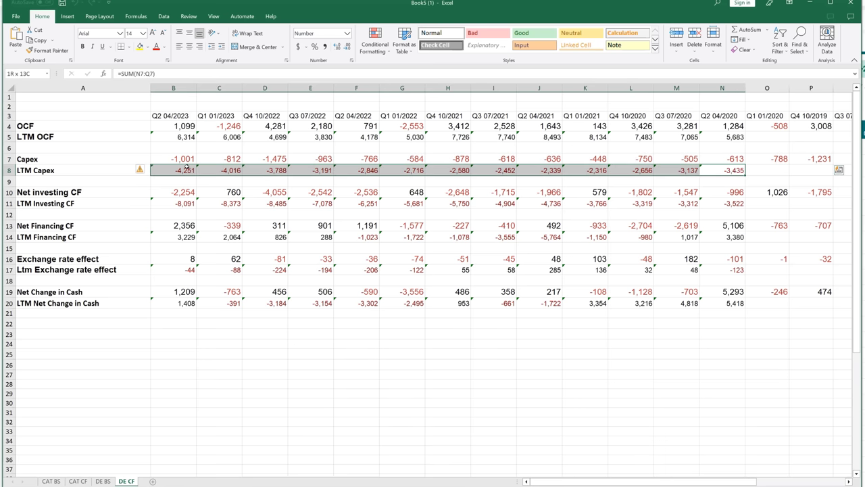
pyautogui.click(704, 170)
pyautogui.click(189, 174)
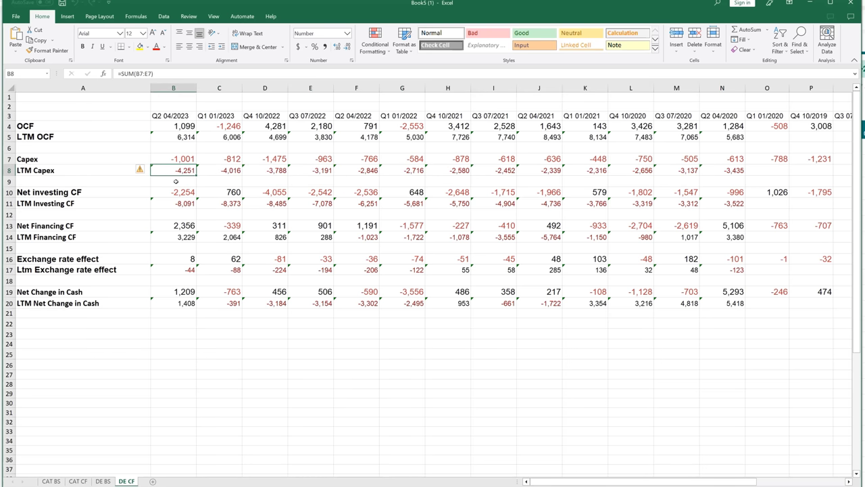
pyautogui.moveTo(185, 171); pyautogui.dragTo(683, 171)
pyautogui.moveTo(176, 138); pyautogui.dragTo(719, 138)
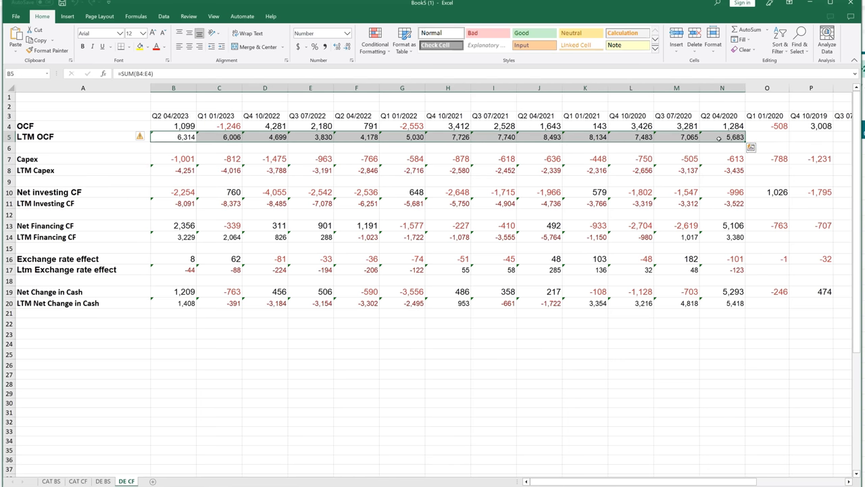
# Return to the CAT CF sheet and compare Caterpillar's LTM Capex with its LTM OCF back to Q1 03/2020.
pyautogui.hotkey('ctrl', 'pageup')
pyautogui.hotkey('ctrl', 'pageup')
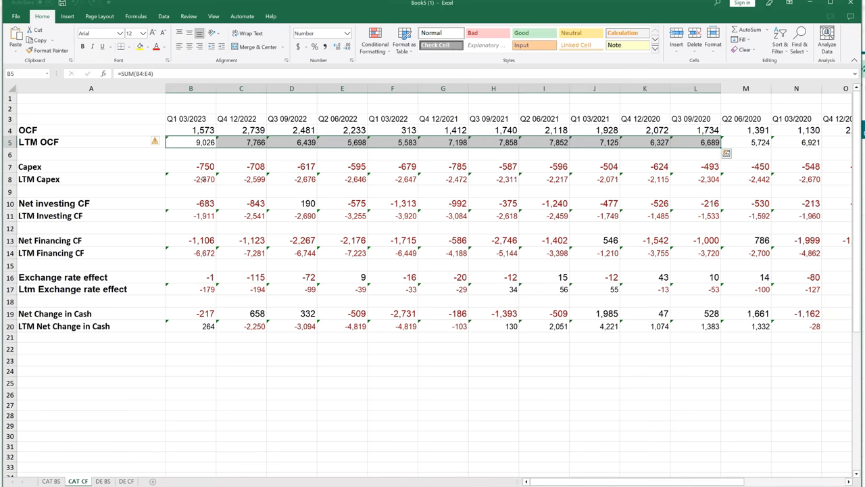
pyautogui.moveTo(197, 181); pyautogui.dragTo(811, 180)
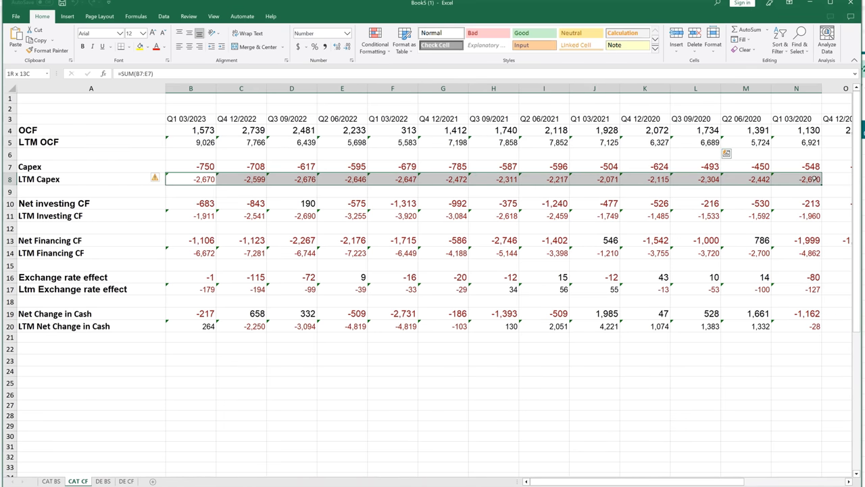
pyautogui.moveTo(201, 142); pyautogui.dragTo(798, 143)
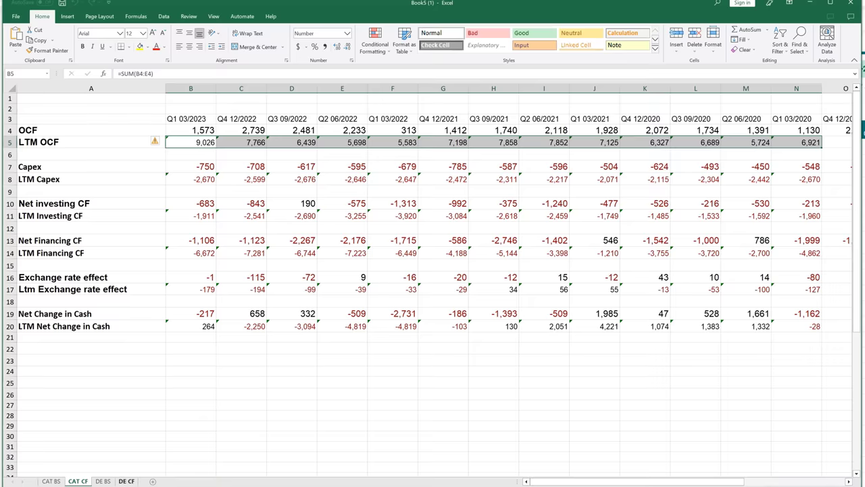
# On the DE CF sheet, examine Deere's Net investing CF and LTM Investing CF from Q2 04/2023 back to Q2 04/2020.
pyautogui.click(126, 480)
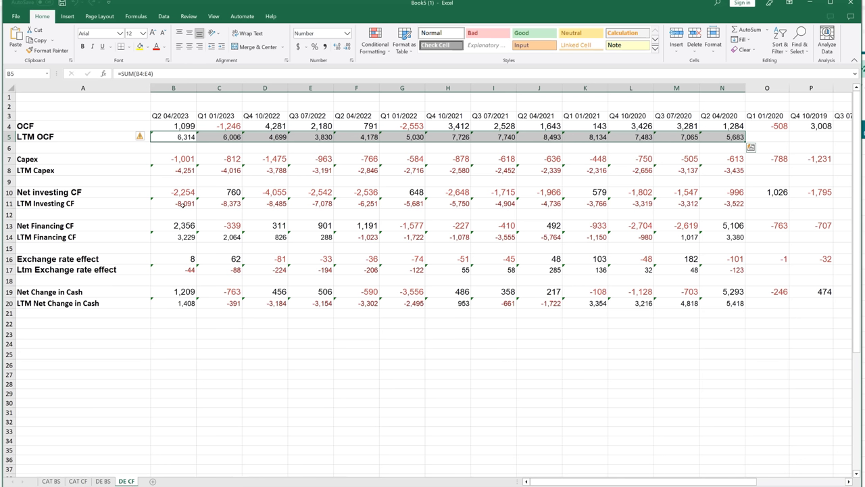
pyautogui.moveTo(172, 192); pyautogui.dragTo(737, 206)
pyautogui.click(706, 206)
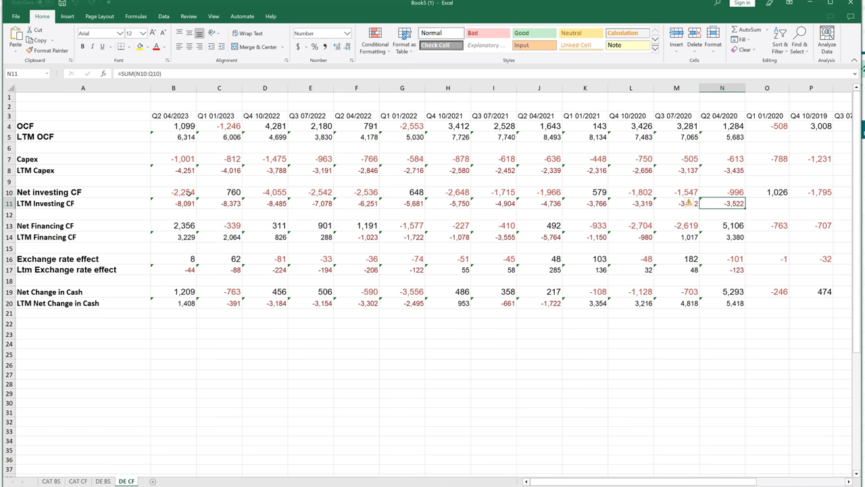
pyautogui.click(181, 203)
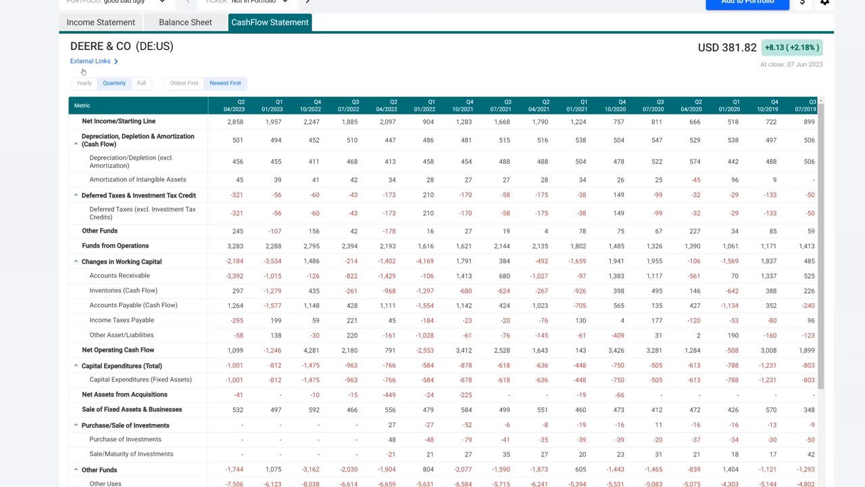
# Examine Deere's investing Other Funds and Other Uses on the quarterly cash flow statement, and Long-Term Notes Receivable on its balance sheet.
pyautogui.scroll(-1, 155, 293)
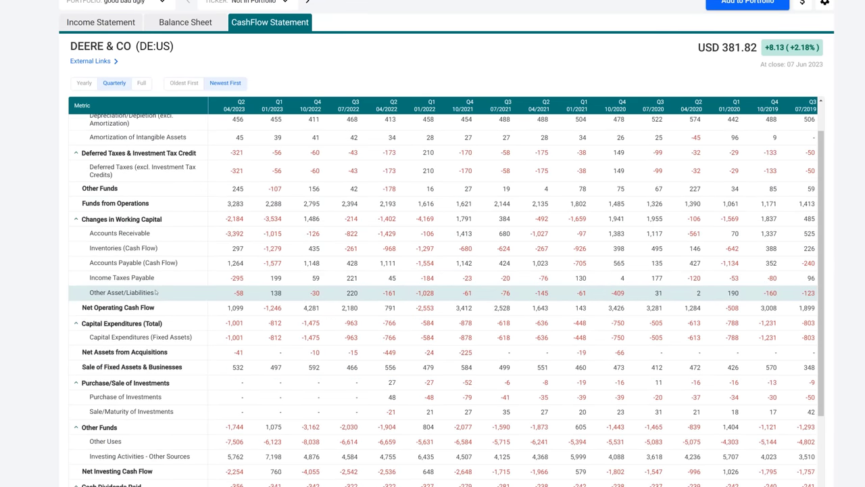
pyautogui.scroll(-3, 155, 294)
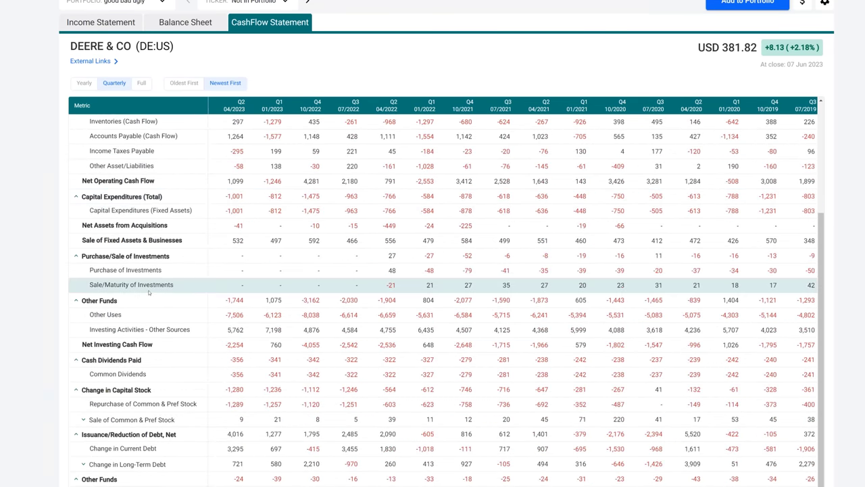
pyautogui.scroll(-1, 150, 294)
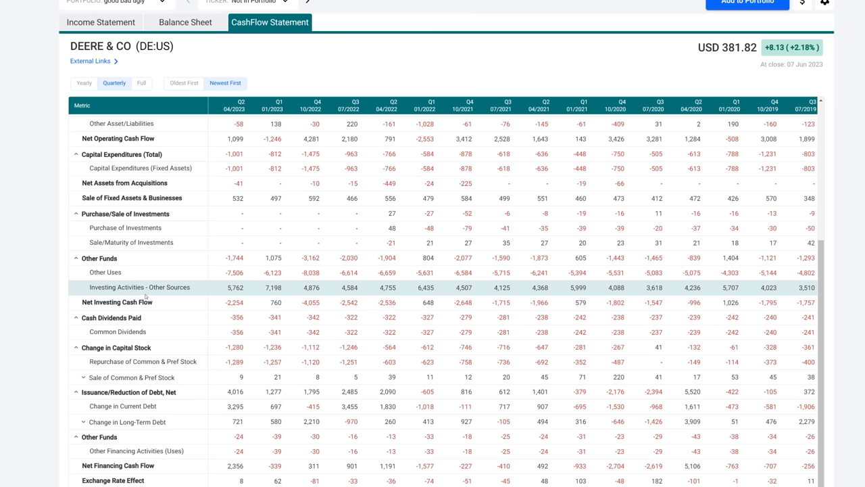
pyautogui.moveTo(263, 258); pyautogui.dragTo(382, 259)
pyautogui.moveTo(226, 261); pyautogui.dragTo(312, 273)
pyautogui.click(322, 273)
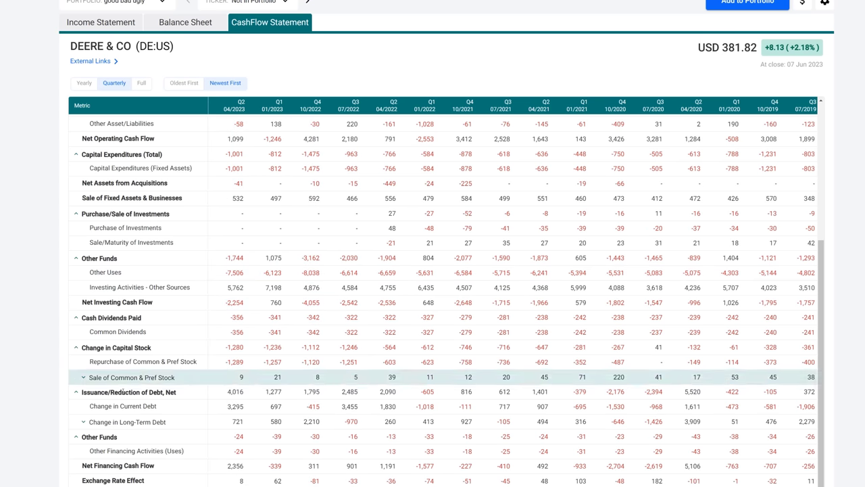
pyautogui.click(188, 25)
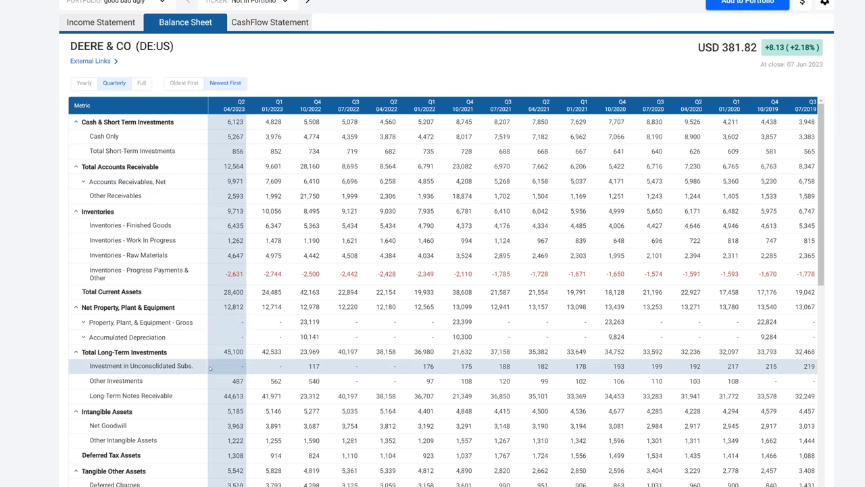
pyautogui.moveTo(246, 398); pyautogui.dragTo(463, 399)
# Switch to the Excel workbook and examine Deere's LTM Financing CF on DE CF from Q2 04/2023 back to Q2 04/2020.
pyautogui.hotkey('alt', 'Tab')
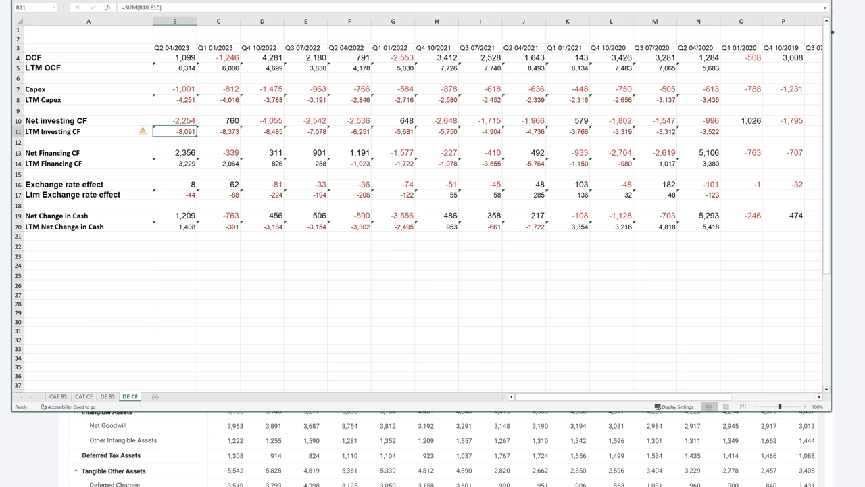
pyautogui.click(173, 174)
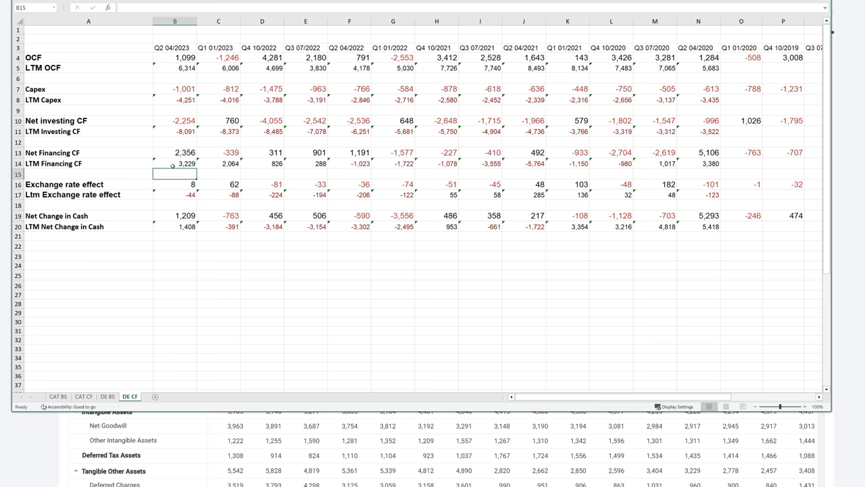
pyautogui.moveTo(176, 164); pyautogui.dragTo(622, 165)
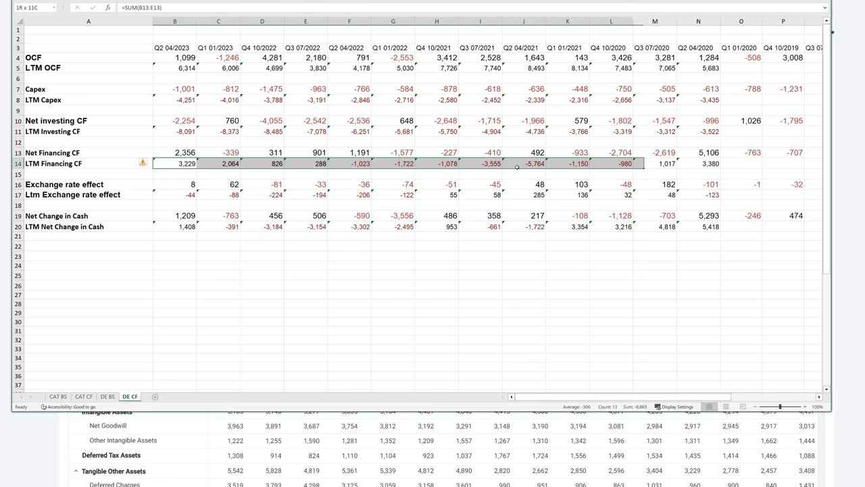
pyautogui.moveTo(517, 166); pyautogui.dragTo(699, 164)
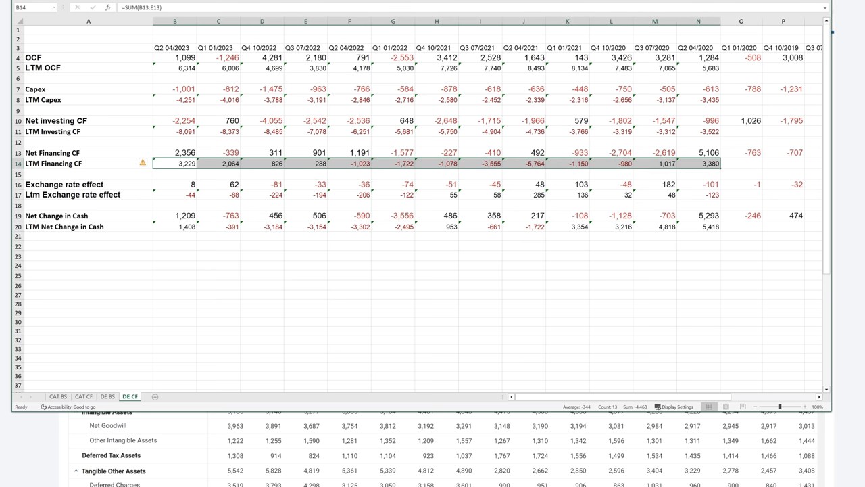
# Return to Deere's FAST Graphs cash flow statement and examine Change in Capital Stock and Repurchase of Common & Pref Stock over recent quarters.
pyautogui.hotkey('alt', 'Tab')
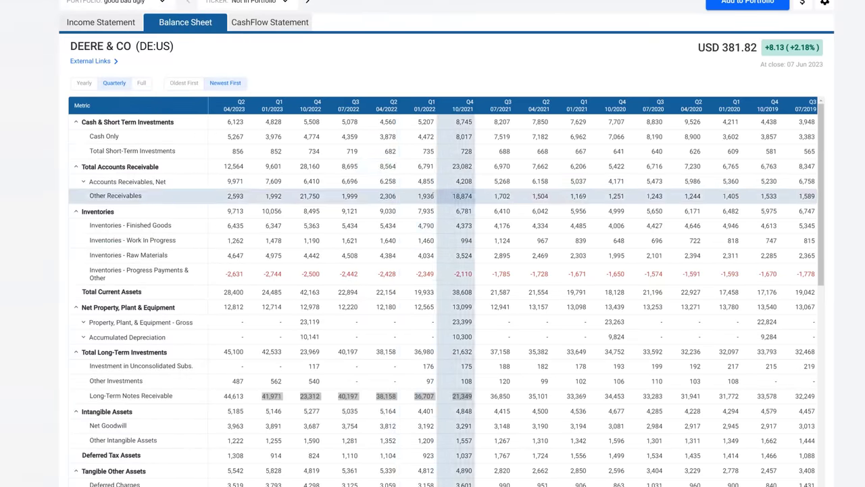
pyautogui.moveTo(387, 225); pyautogui.dragTo(360, 240)
pyautogui.click(255, 29)
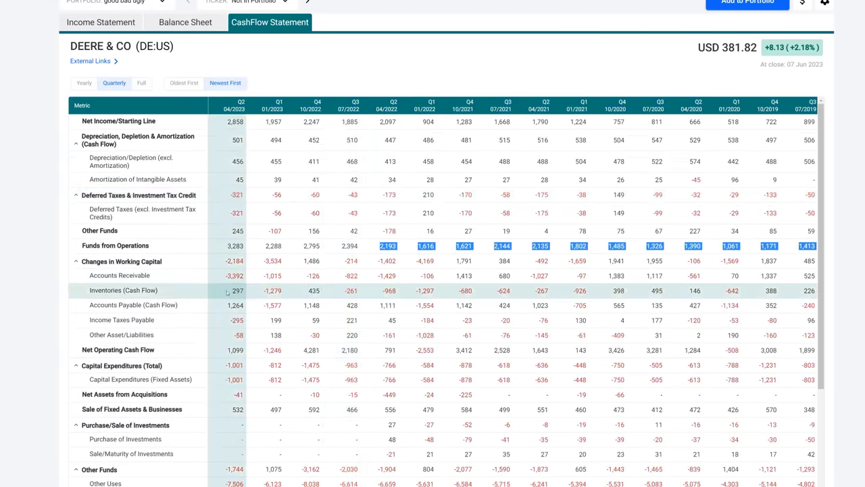
pyautogui.scroll(-1, 230, 307)
pyautogui.scroll(-4, 230, 306)
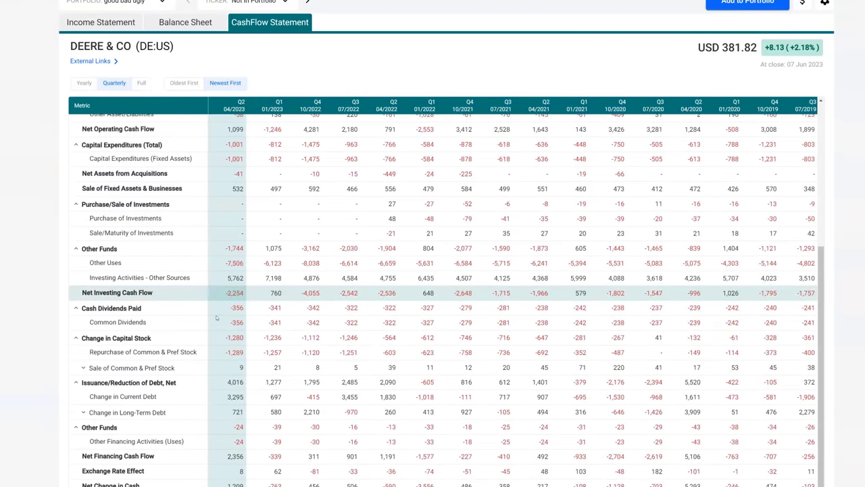
pyautogui.moveTo(249, 296); pyautogui.dragTo(375, 296)
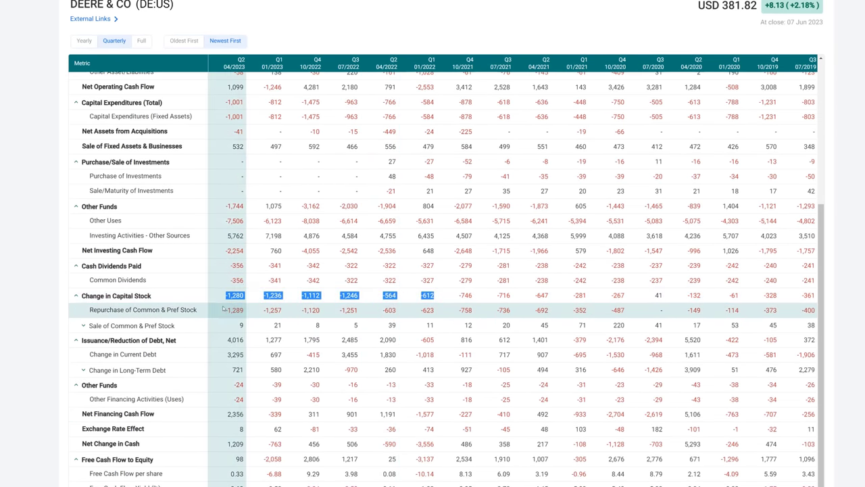
pyautogui.moveTo(271, 310); pyautogui.dragTo(338, 310)
pyautogui.click(338, 310)
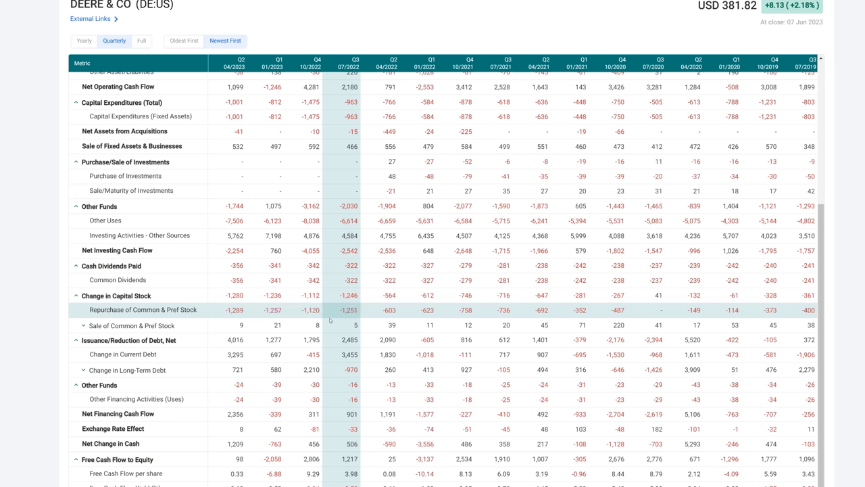
# Examine Deere's Issuance/Reduction of Debt, Net over the recent quarters of the cash flow statement.
pyautogui.moveTo(238, 343); pyautogui.dragTo(304, 343)
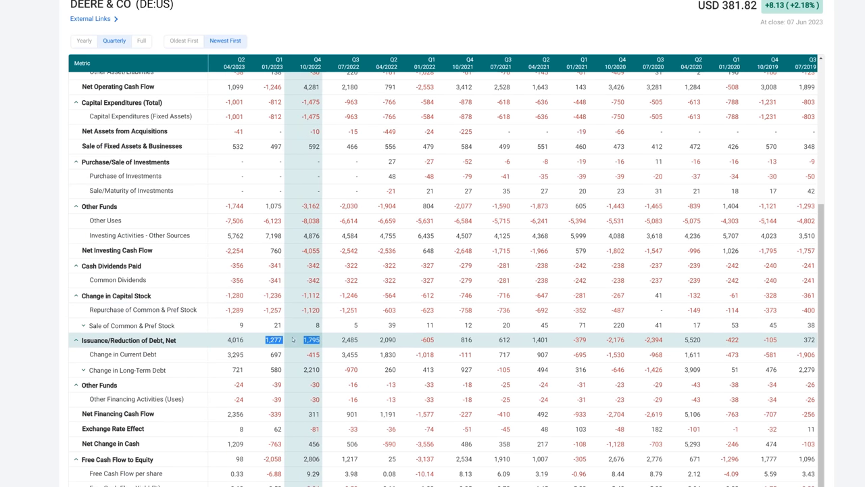
pyautogui.click(304, 343)
pyautogui.doubleClick(392, 341)
pyautogui.click(326, 343)
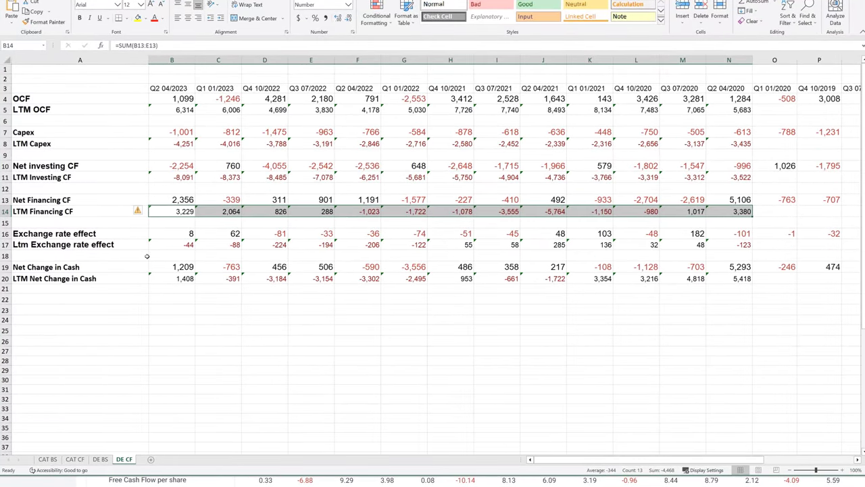
# In the Excel workbook, compare Deere's LTM Net Change in Cash on DE CF with Cash & Short Term Investments on DE BS.
pyautogui.click(169, 287)
pyautogui.moveTo(169, 279); pyautogui.dragTo(730, 278)
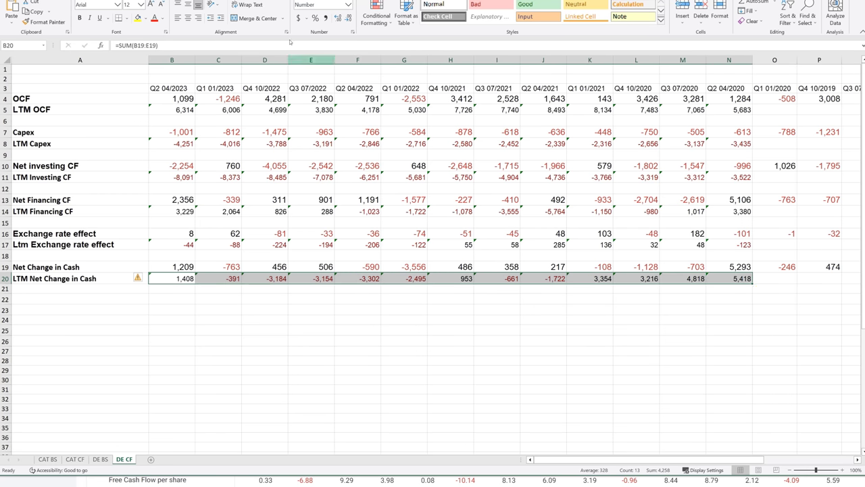
pyautogui.click(100, 459)
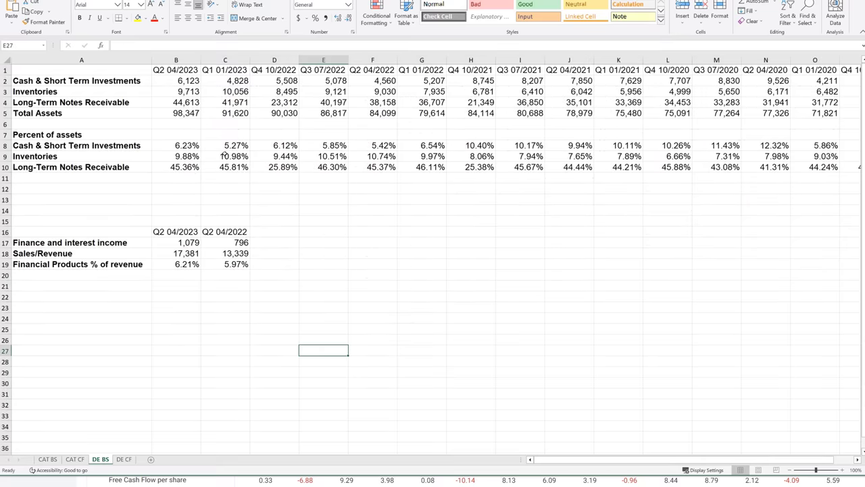
pyautogui.scroll(-1, 224, 154)
pyautogui.scroll(1, 225, 153)
pyautogui.moveTo(179, 81); pyautogui.dragTo(822, 83)
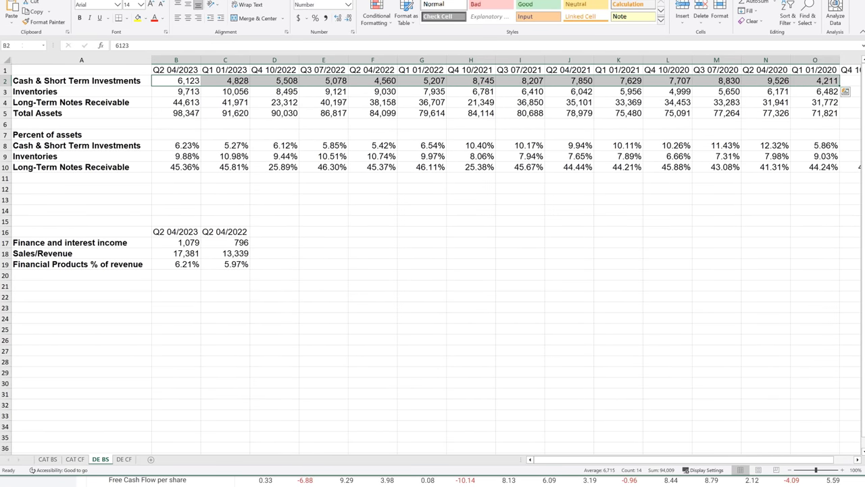
# Compare the Caterpillar figures on CAT BS with Deere's on DE BS, and review Deere's cash flows on DE CF.
pyautogui.click(124, 460)
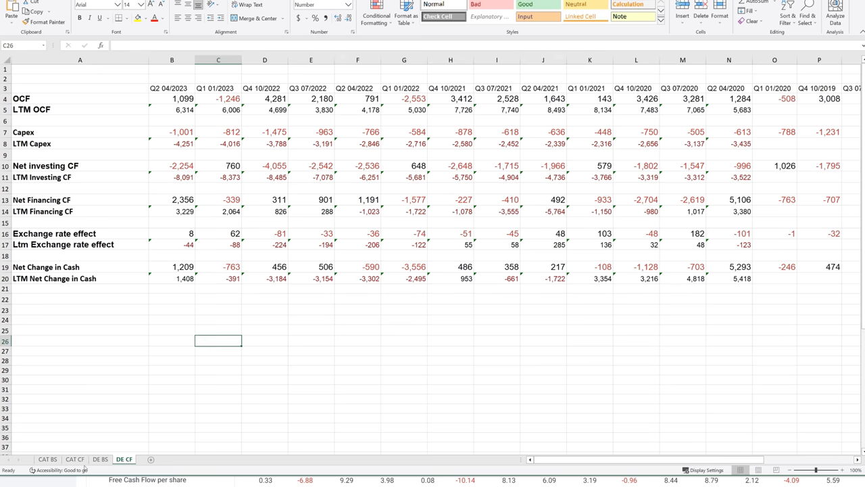
pyautogui.click(47, 459)
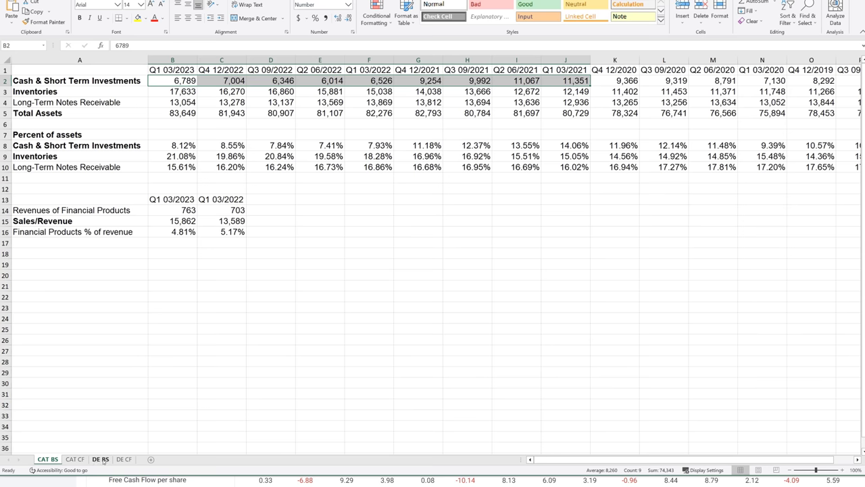
pyautogui.click(102, 460)
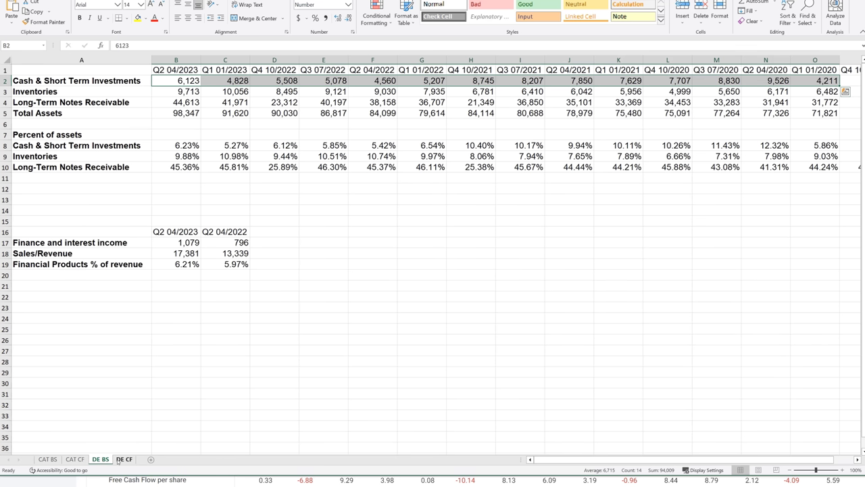
pyautogui.click(124, 460)
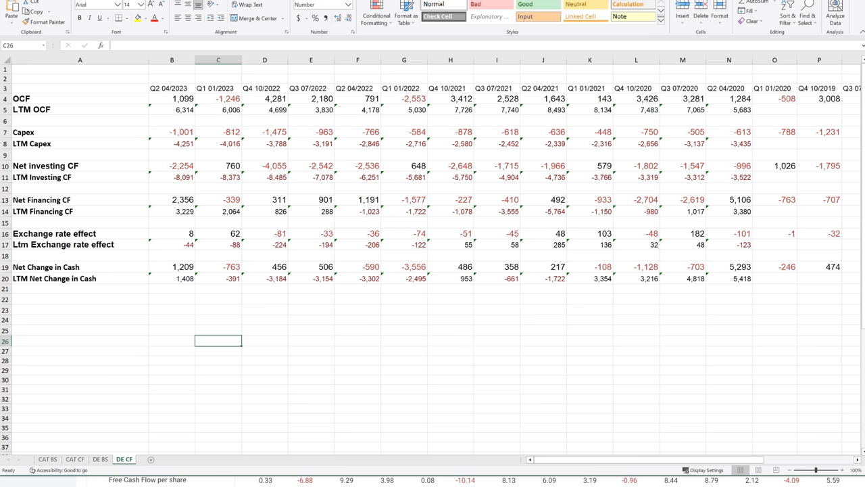
# Switch back to FAST Graphs and review Deere's quarterly cash flow statement up to Net Income/Starting Line.
pyautogui.hotkey('alt', 'Tab')
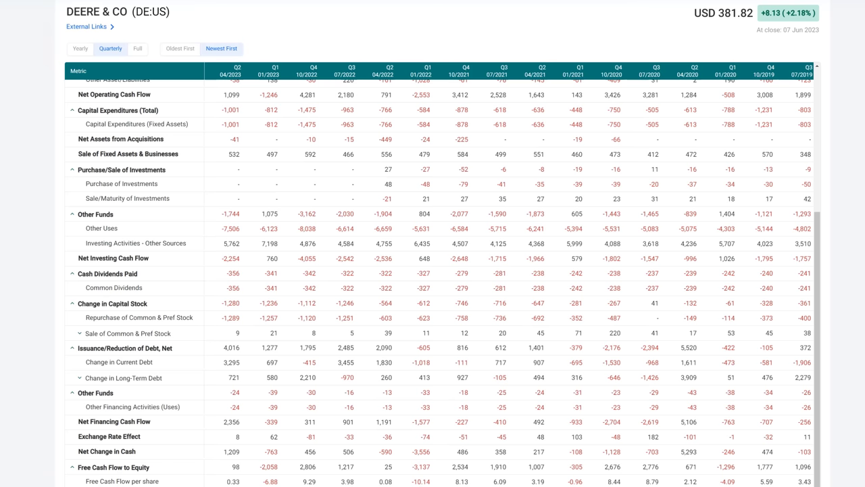
pyautogui.scroll(-1, 177, 138)
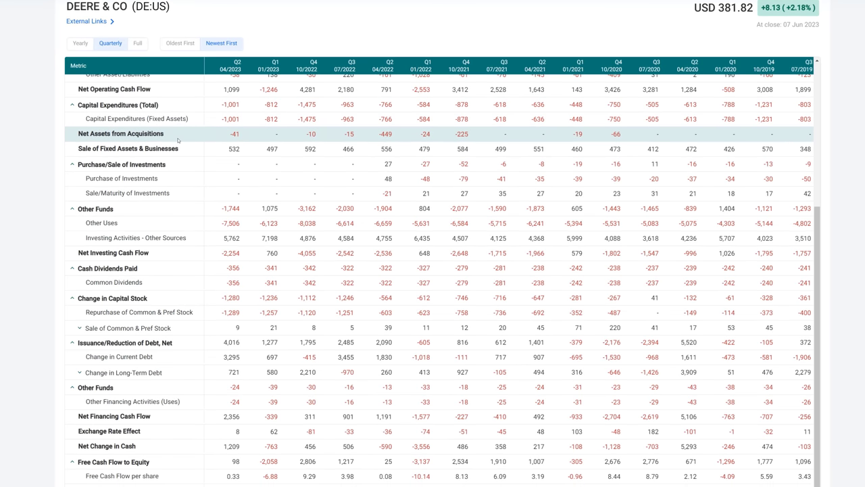
pyautogui.scroll(4, 177, 139)
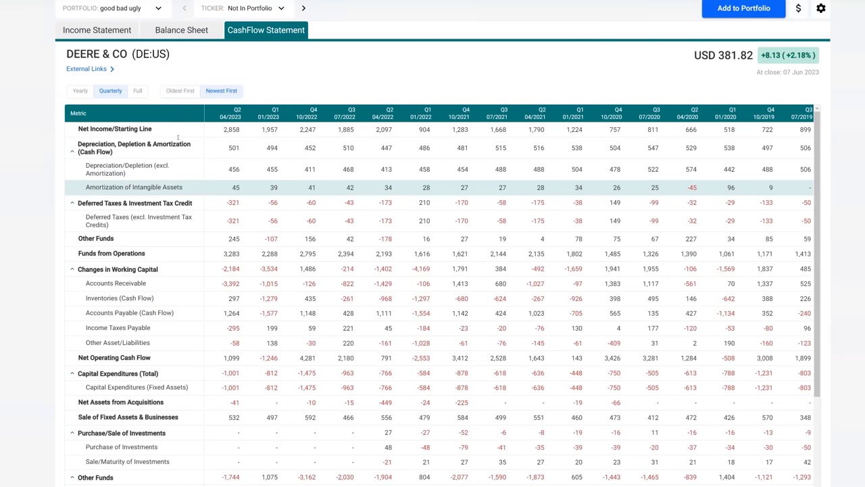